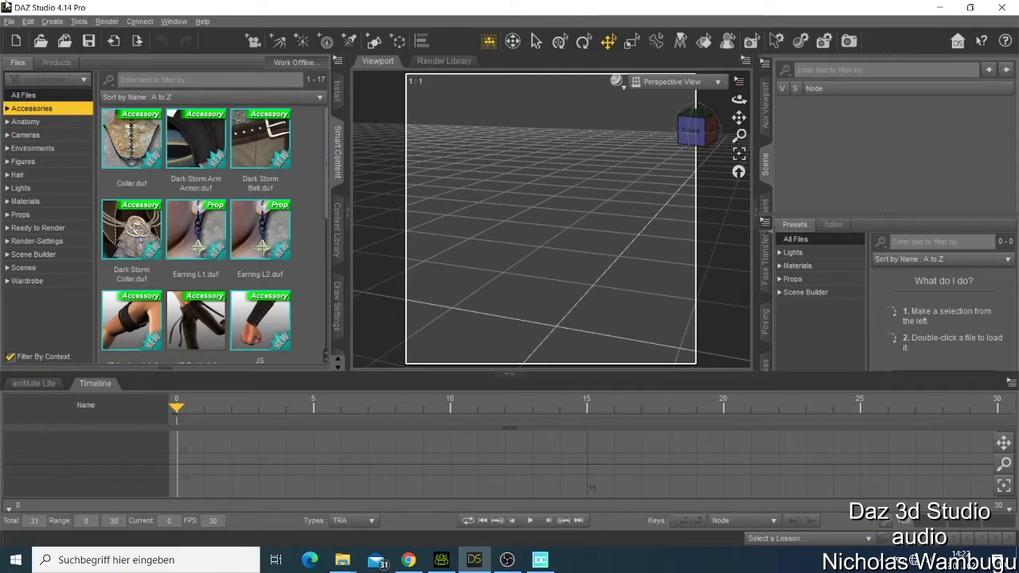
Step: Clear the scene and start a new empty one
{"action": "left_click", "coordinate": [430, 62]}
{"action": "left_click", "coordinate": [393, 64]}
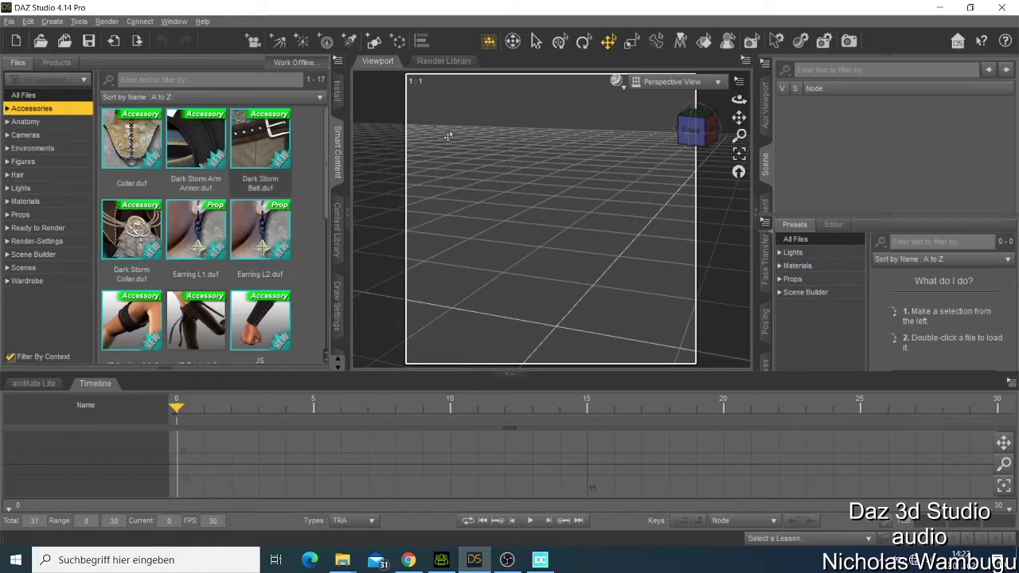
{"action": "left_click", "coordinate": [9, 21]}
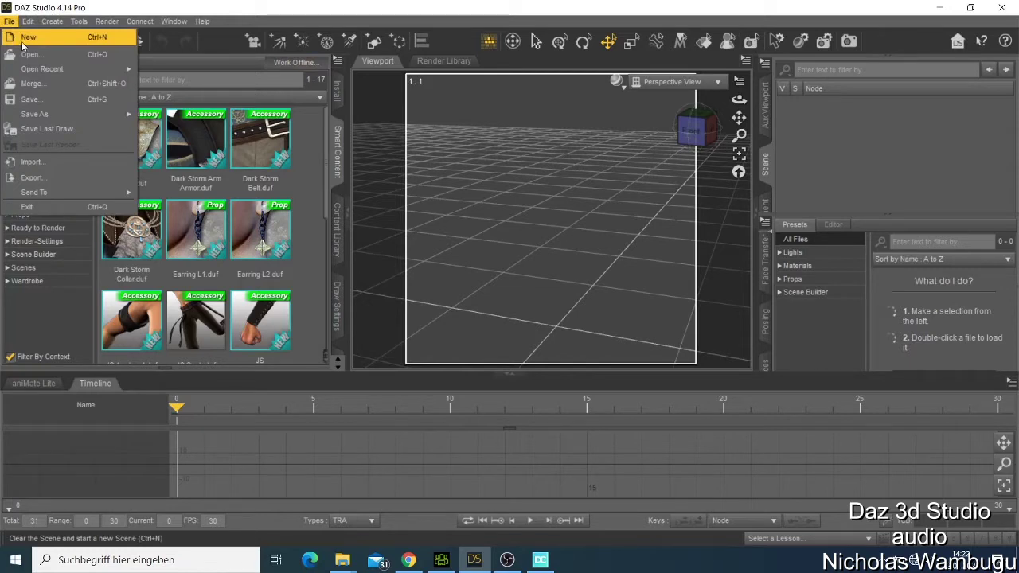
{"action": "left_click", "coordinate": [28, 37]}
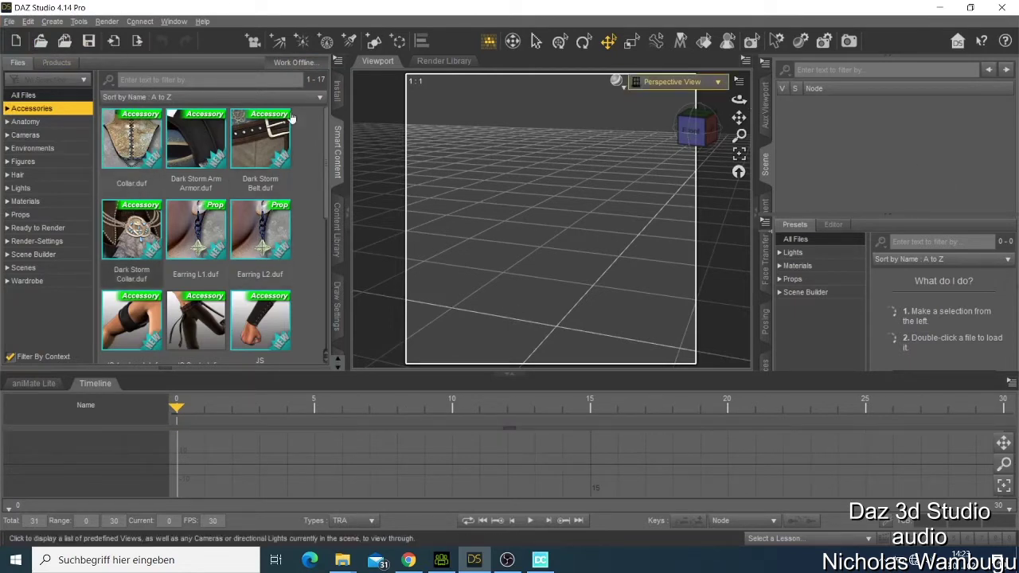
Step: Examine which file formats can be imported, keeping the All Formats filter and importing nothing
{"action": "left_click", "coordinate": [9, 22]}
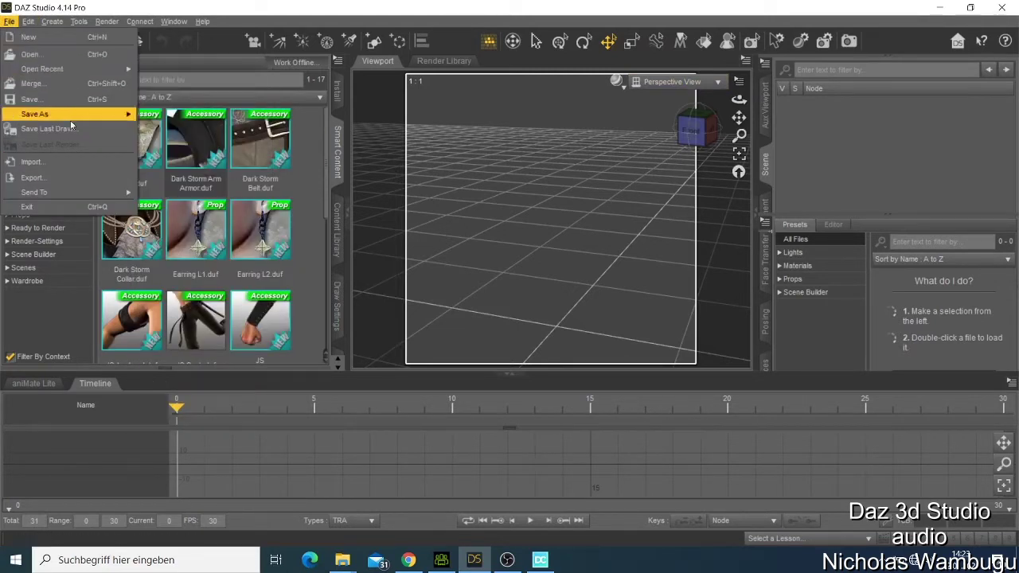
{"action": "left_click", "coordinate": [66, 162]}
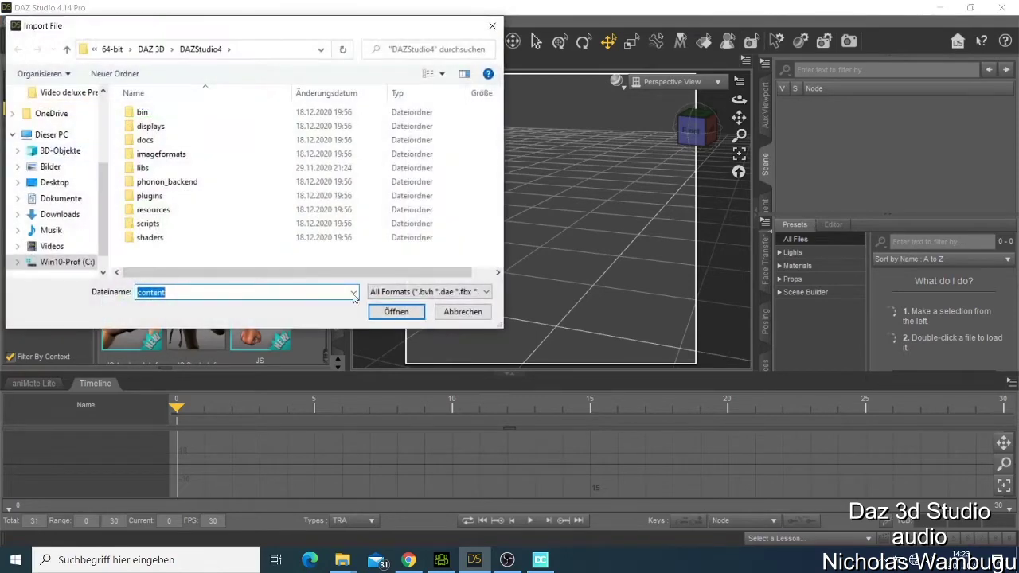
{"action": "left_click", "coordinate": [395, 297]}
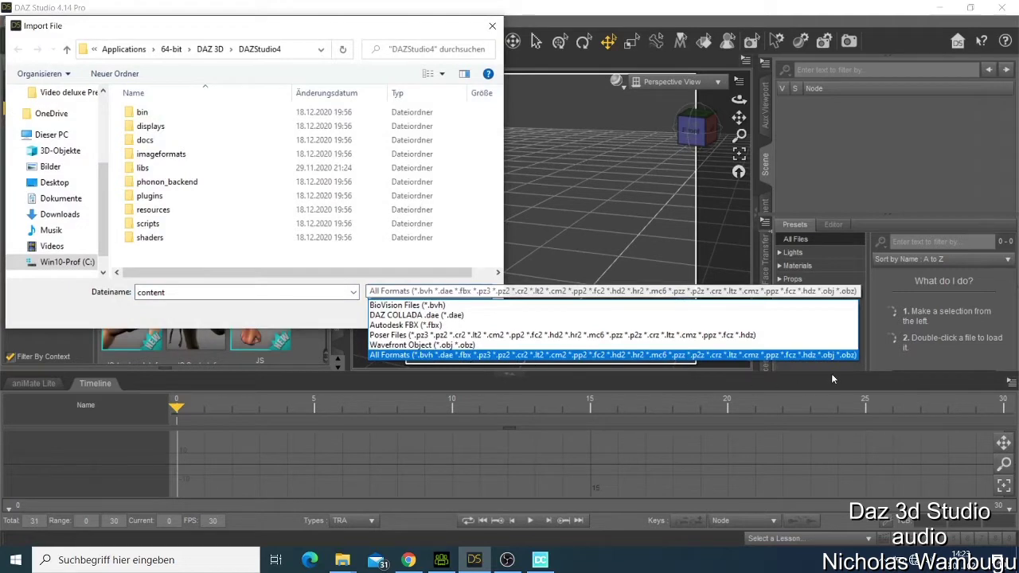
{"action": "left_click", "coordinate": [403, 355]}
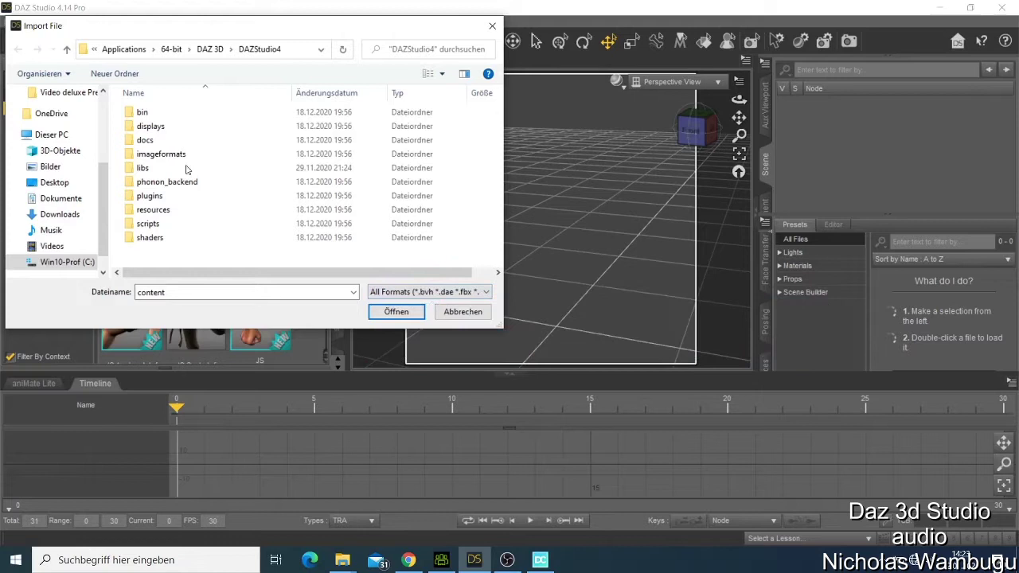
{"action": "left_click", "coordinate": [488, 27]}
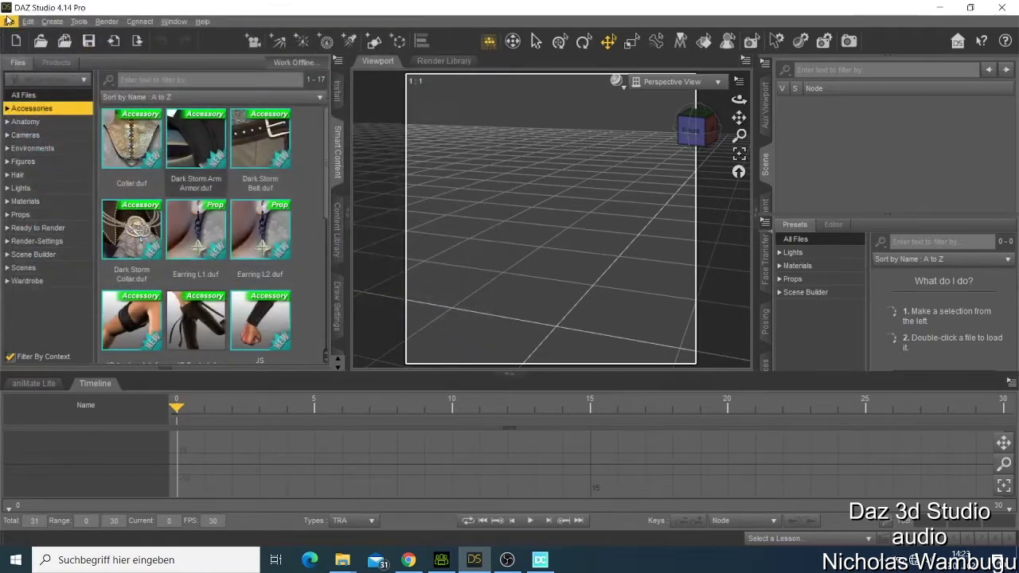
Step: Examine which file types are offered for exporting the scene, leaving the type at Autodesk FBX and exporting nothing
{"action": "left_click", "coordinate": [9, 22]}
{"action": "mouse_move", "coordinate": [45, 118]}
{"action": "left_click", "coordinate": [41, 183]}
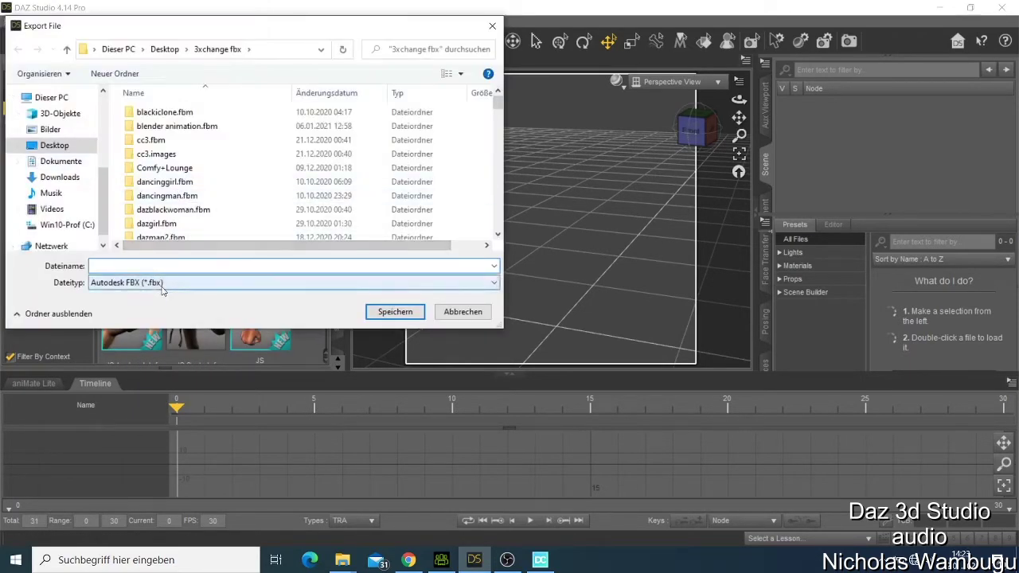
{"action": "left_click", "coordinate": [161, 291]}
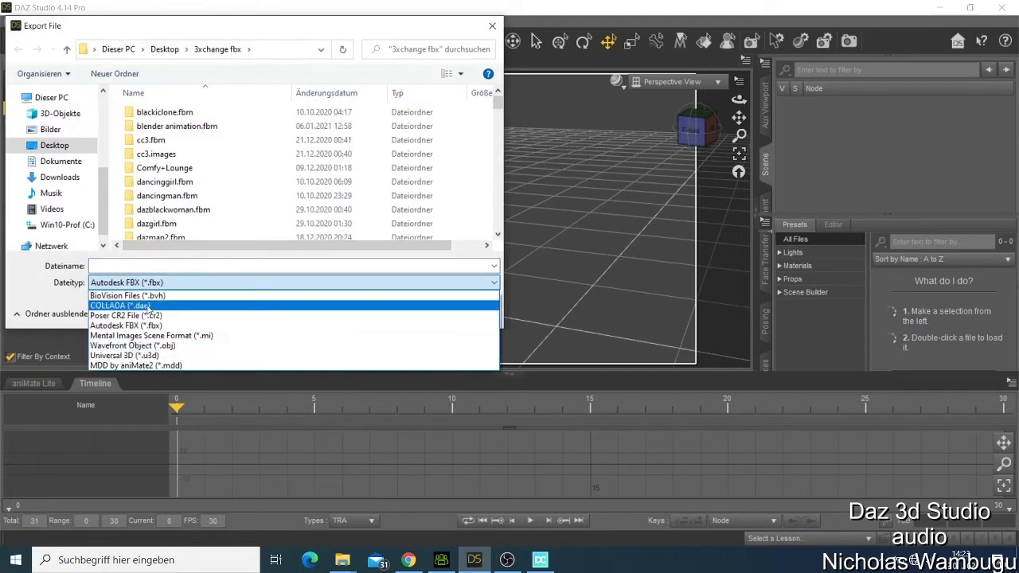
{"action": "left_click", "coordinate": [156, 283]}
{"action": "left_click", "coordinate": [157, 285]}
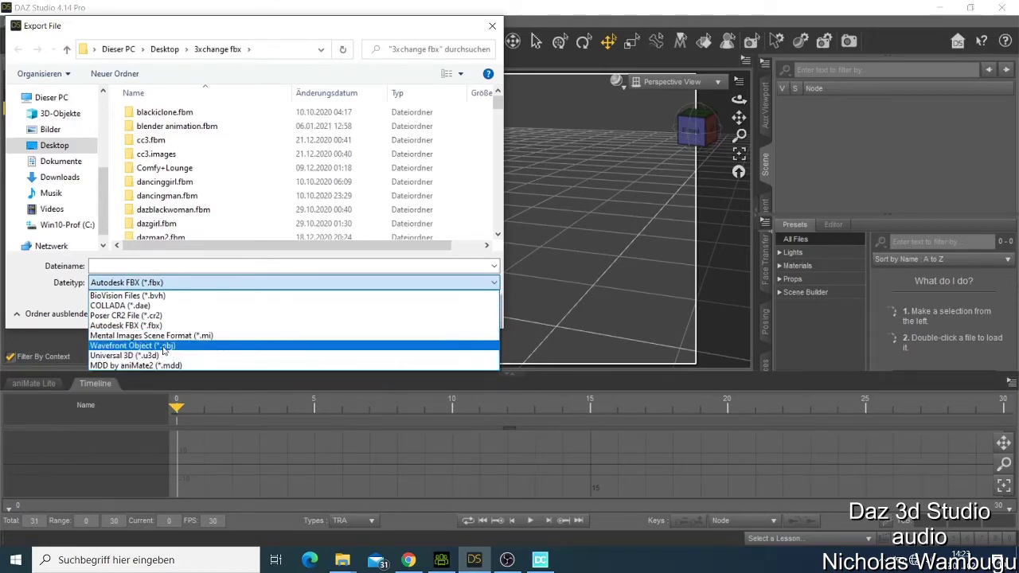
{"action": "left_click", "coordinate": [176, 284]}
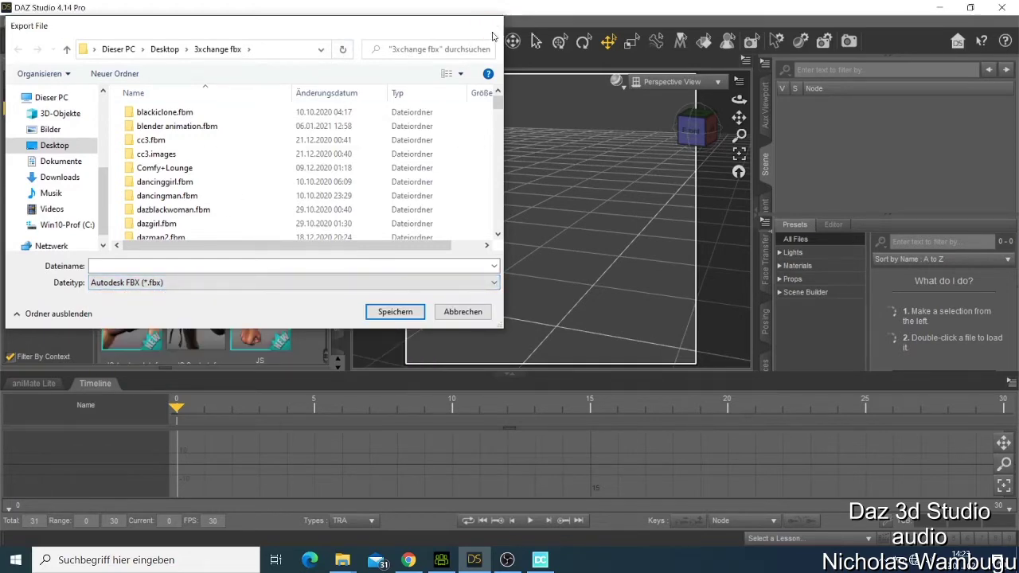
{"action": "left_click", "coordinate": [492, 29]}
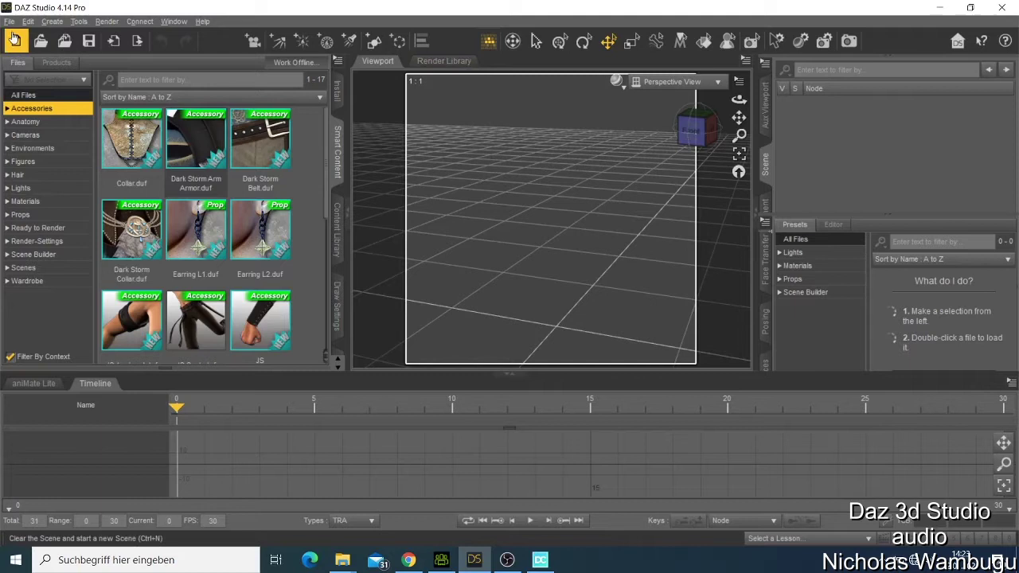
Step: Check which other programs the scene can be sent to
{"action": "left_click", "coordinate": [9, 22]}
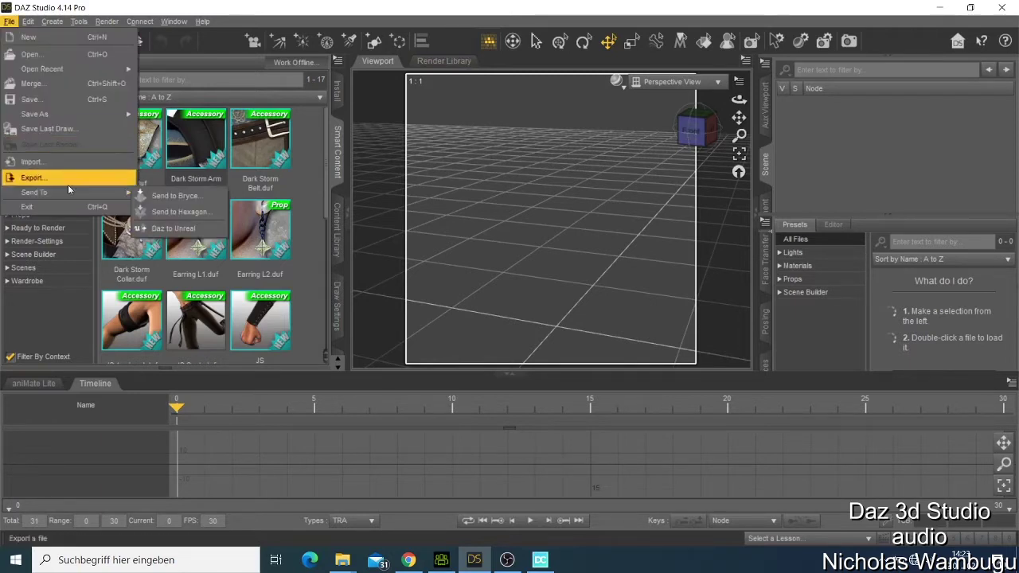
{"action": "mouse_move", "coordinate": [66, 193]}
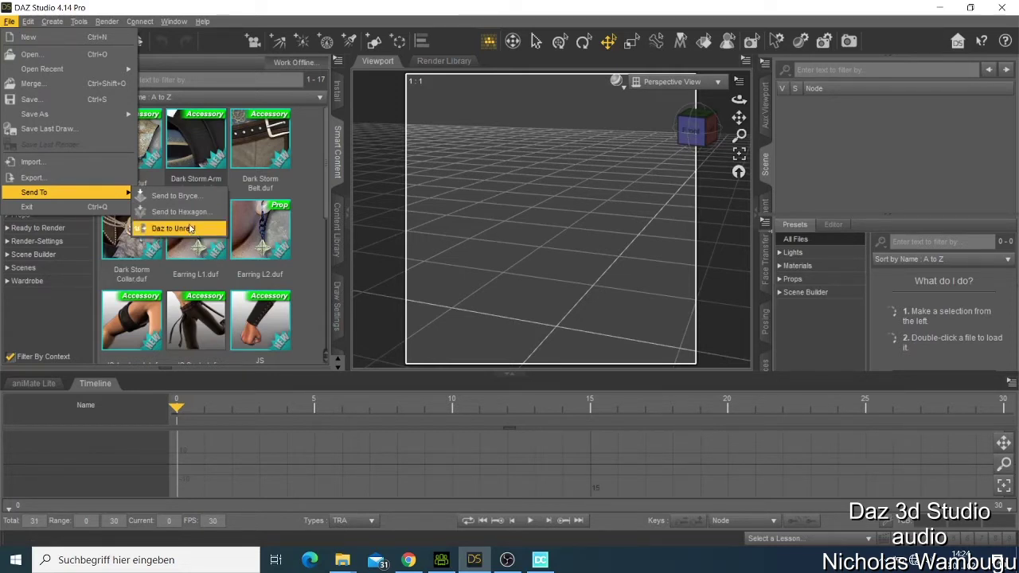
{"action": "left_click", "coordinate": [202, 21]}
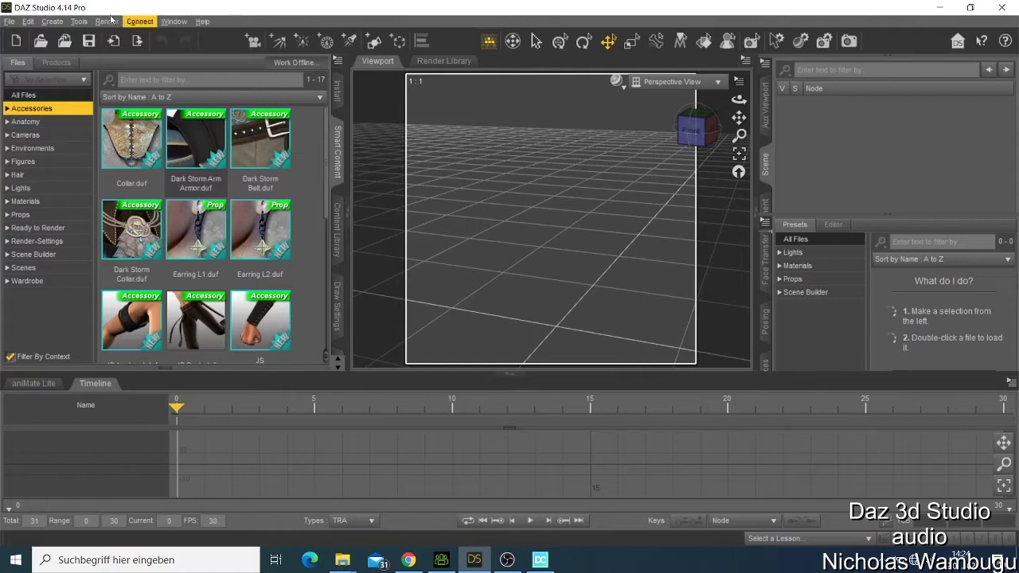
Step: Look through the commands for creating objects, rendering, connecting to the account, and arranging panes, workspace and viewports
{"action": "left_click", "coordinate": [29, 21]}
{"action": "mouse_move", "coordinate": [45, 28]}
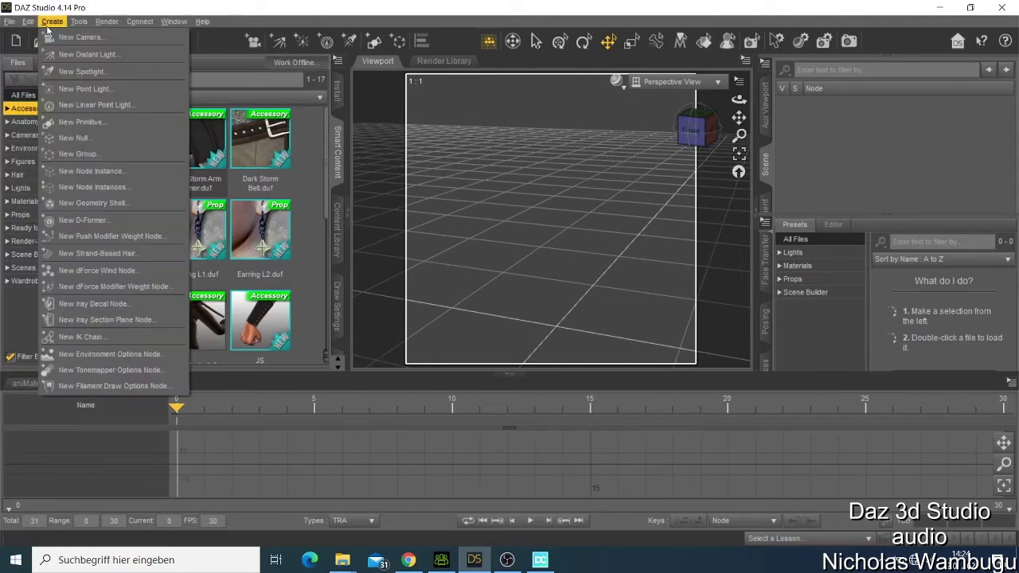
{"action": "mouse_move", "coordinate": [75, 23]}
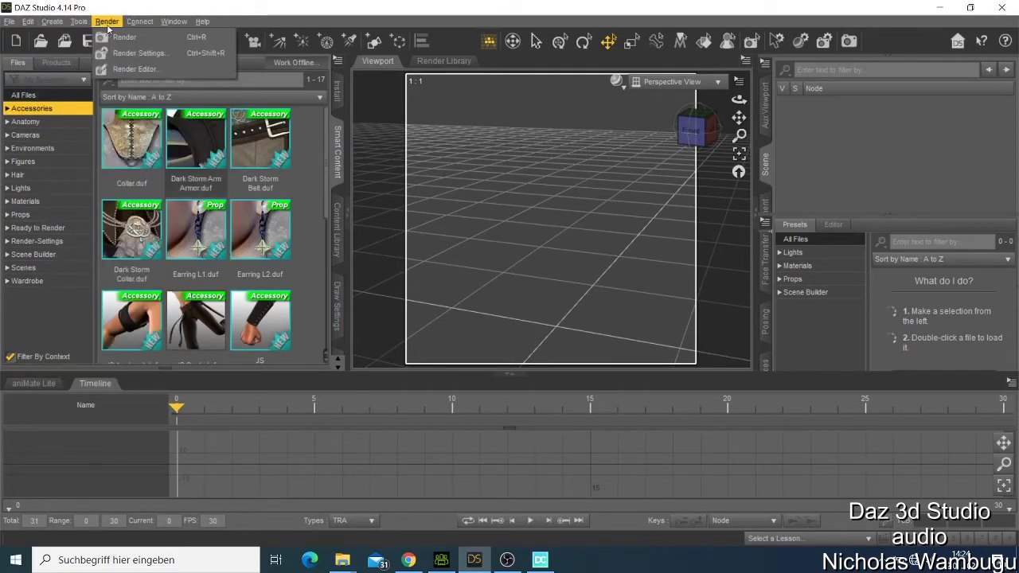
{"action": "mouse_move", "coordinate": [137, 28]}
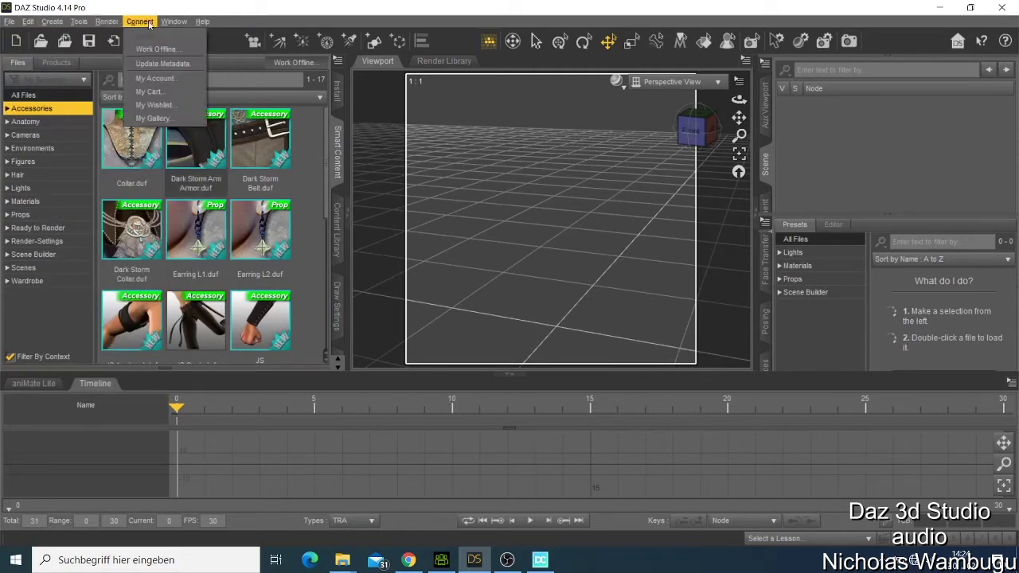
{"action": "mouse_move", "coordinate": [174, 23]}
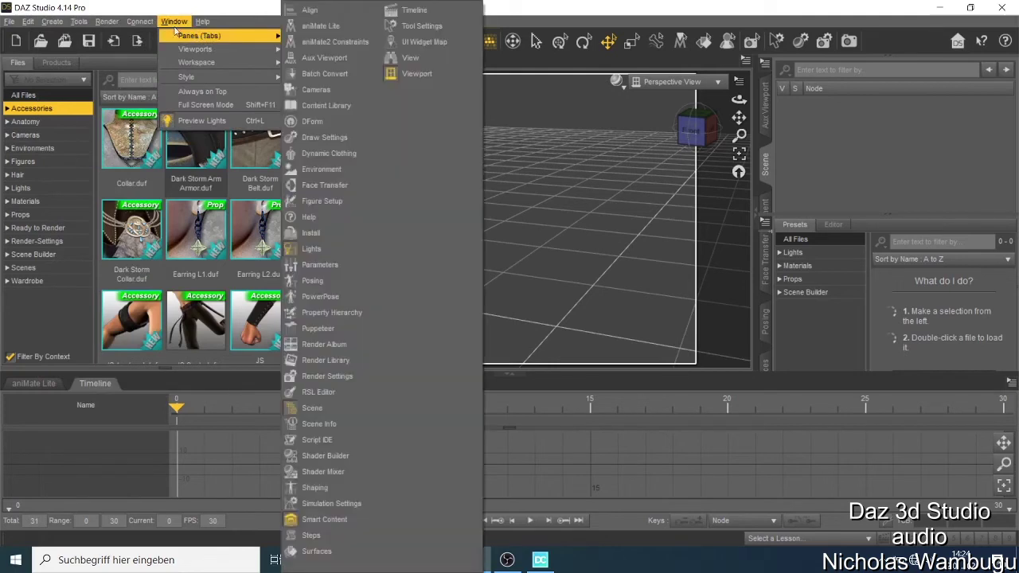
{"action": "mouse_move", "coordinate": [183, 62]}
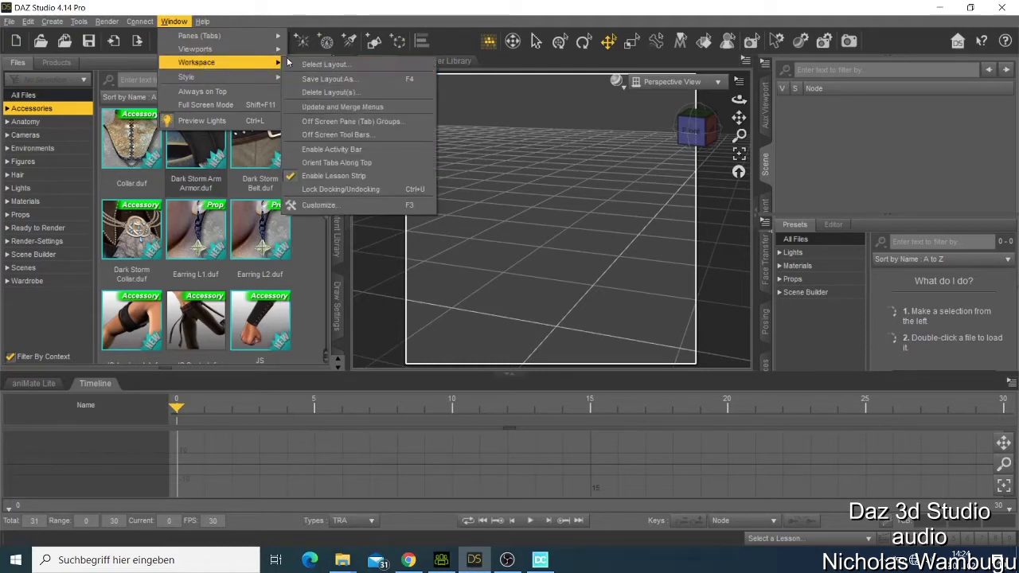
{"action": "mouse_move", "coordinate": [270, 50]}
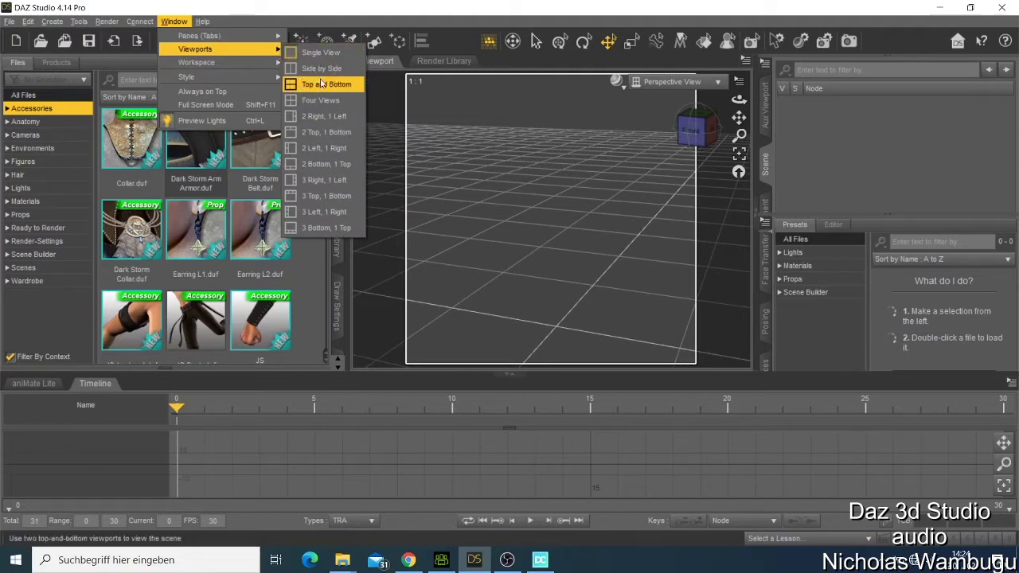
{"action": "left_click", "coordinate": [290, 25]}
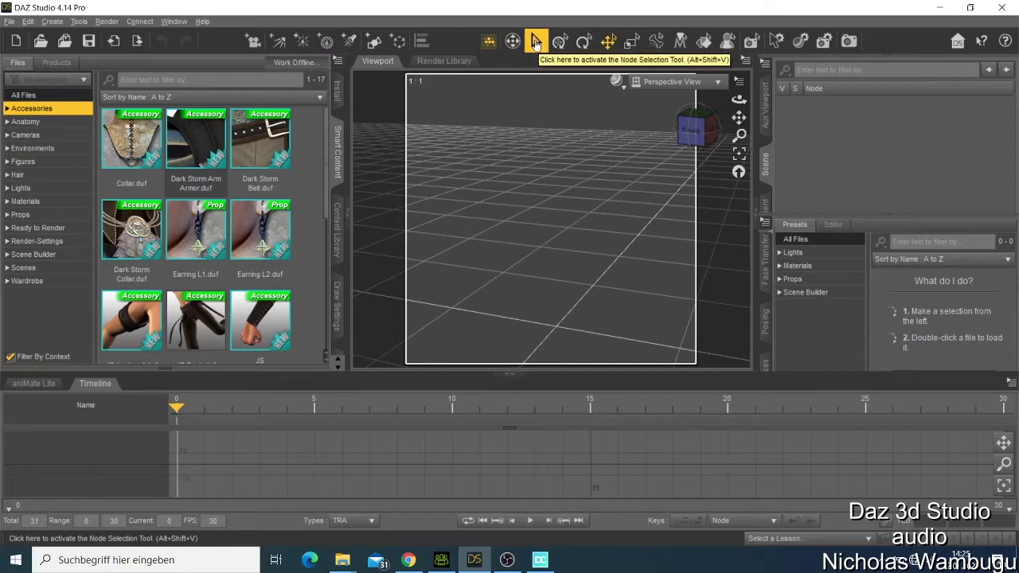
{"action": "left_click", "coordinate": [611, 46]}
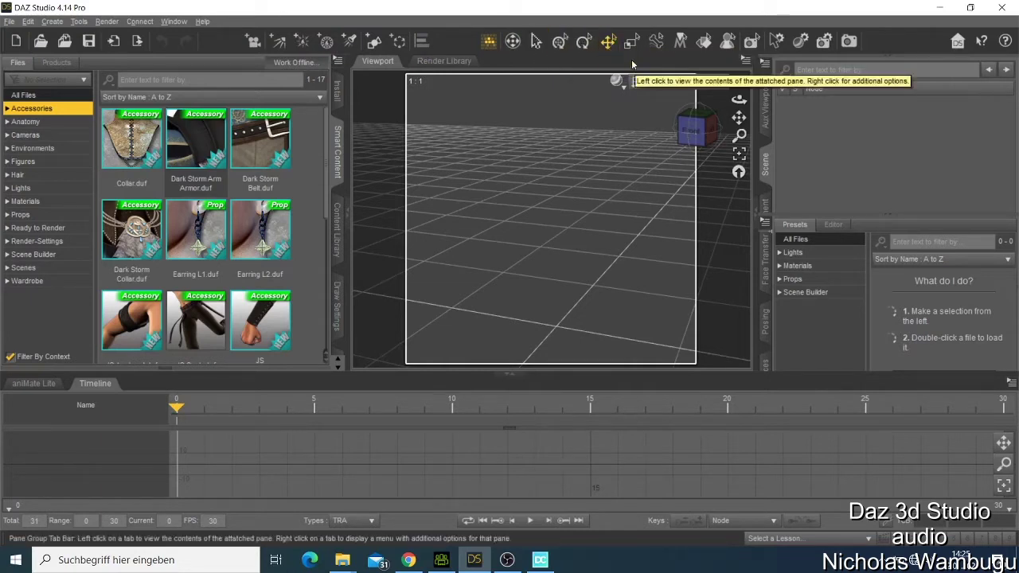
Step: Load the Ready to Render - Fiery Genesis 2 scene from the Genesis Starter Essentials product
{"action": "left_click", "coordinate": [52, 63]}
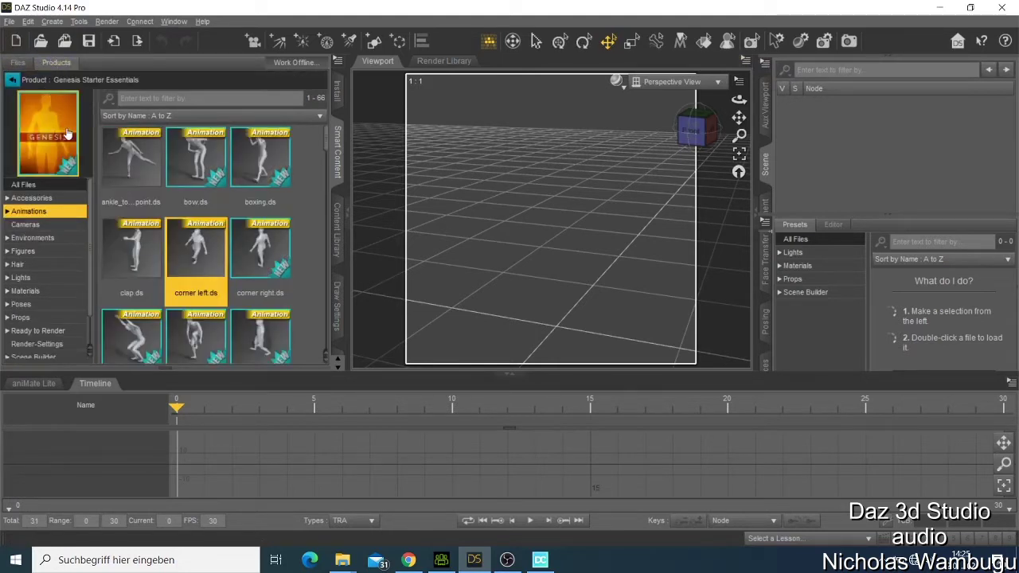
{"action": "left_click", "coordinate": [36, 211]}
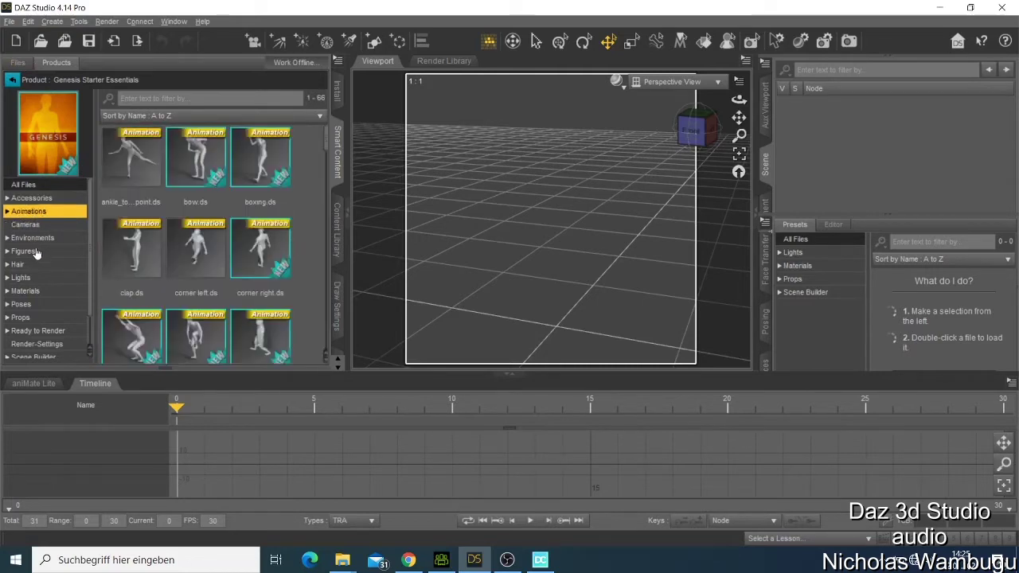
{"action": "scroll", "coordinate": [35, 253], "scroll_direction": "down", "scroll_amount": 1}
{"action": "left_click", "coordinate": [44, 300]}
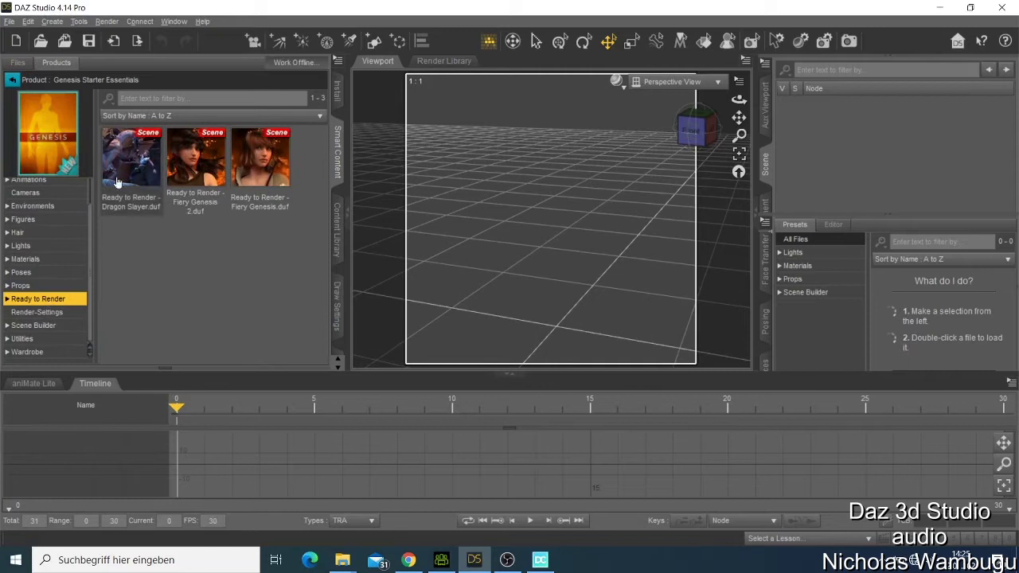
{"action": "double_click", "coordinate": [195, 173]}
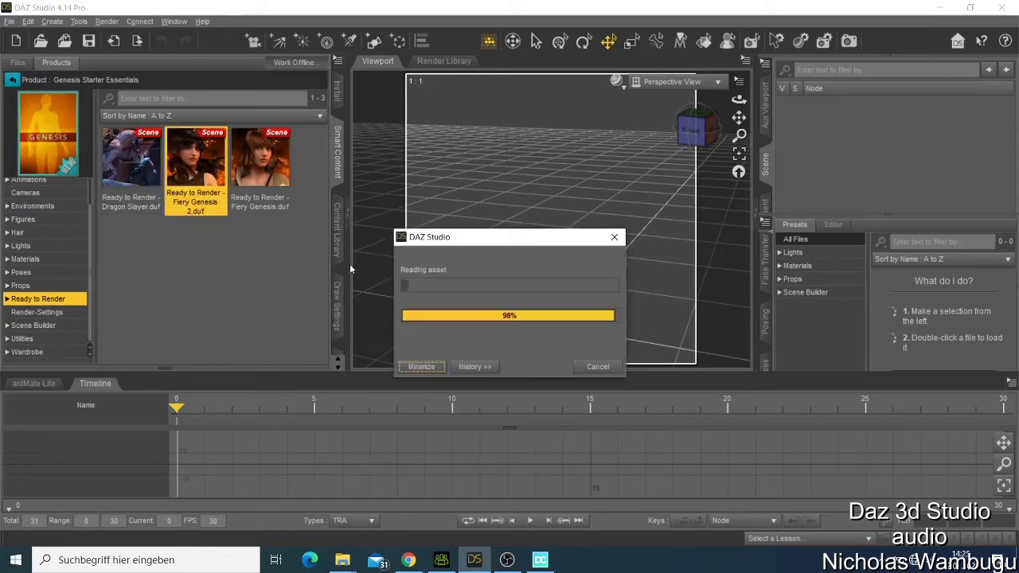
Step: Switch to DazCentral and examine the list of owned Daz Studio assets, including Genesis 2 Starter Essentials, before returning to DAZ Studio
{"action": "left_click", "coordinate": [533, 562]}
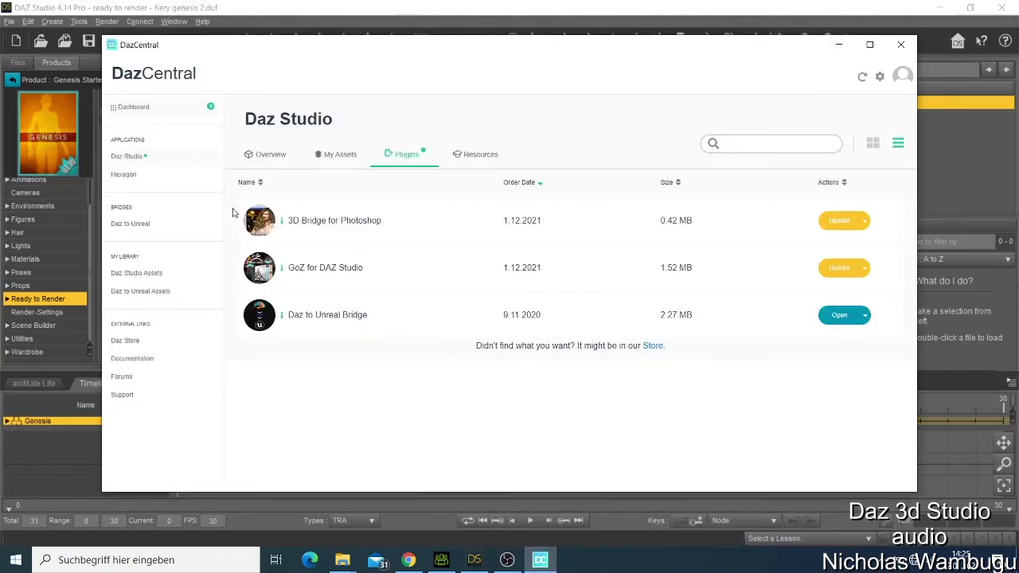
{"action": "left_click", "coordinate": [124, 157]}
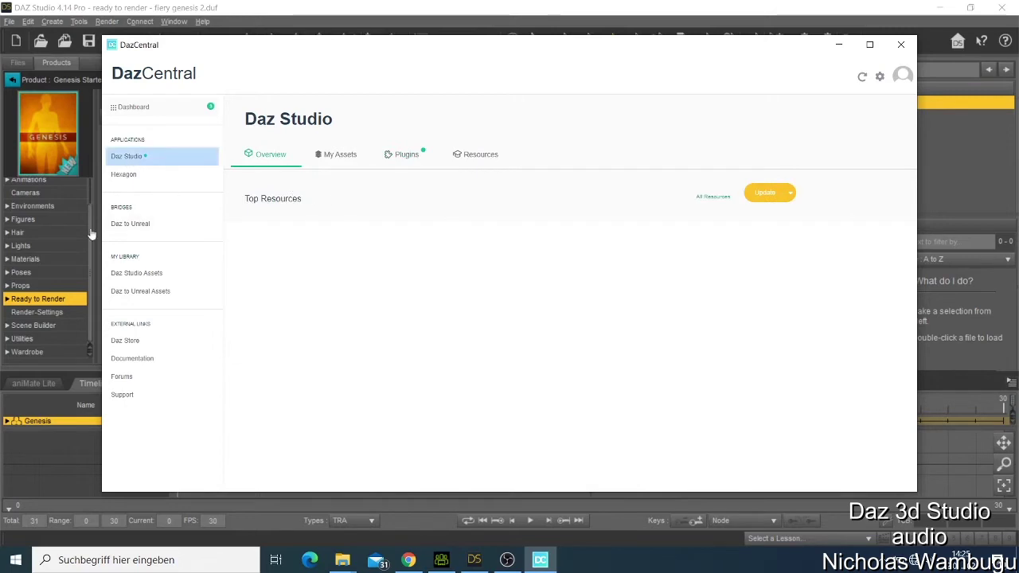
{"action": "left_click", "coordinate": [338, 155]}
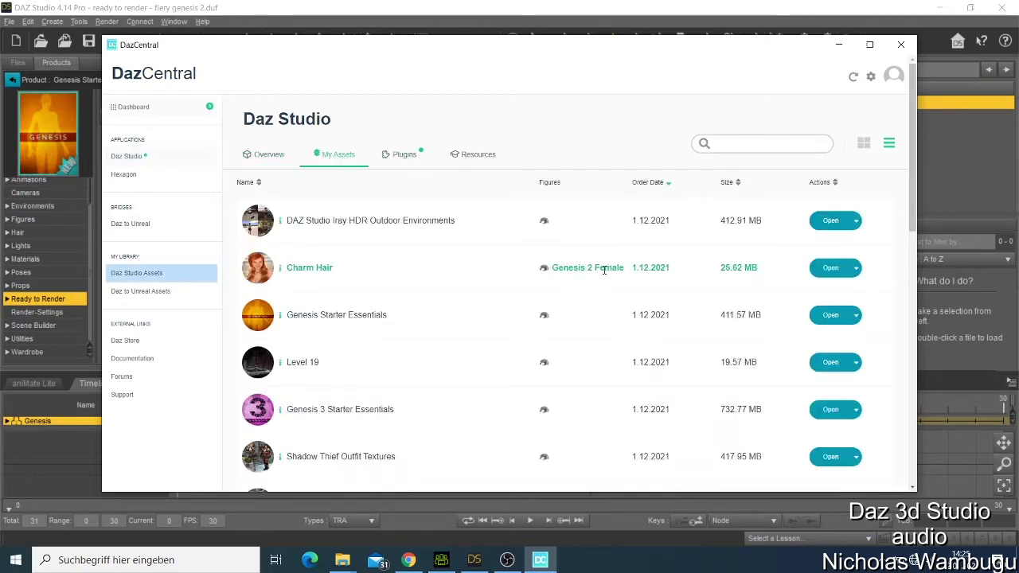
{"action": "scroll", "coordinate": [457, 311], "scroll_direction": "down", "scroll_amount": 2}
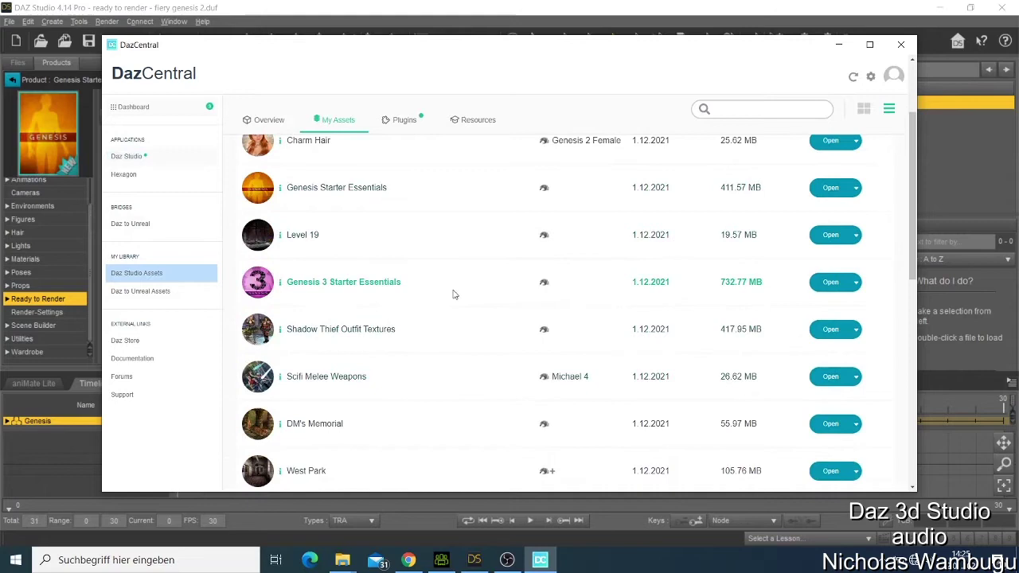
{"action": "scroll", "coordinate": [455, 295], "scroll_direction": "down", "scroll_amount": 5}
{"action": "scroll", "coordinate": [853, 309], "scroll_direction": "up", "scroll_amount": 1}
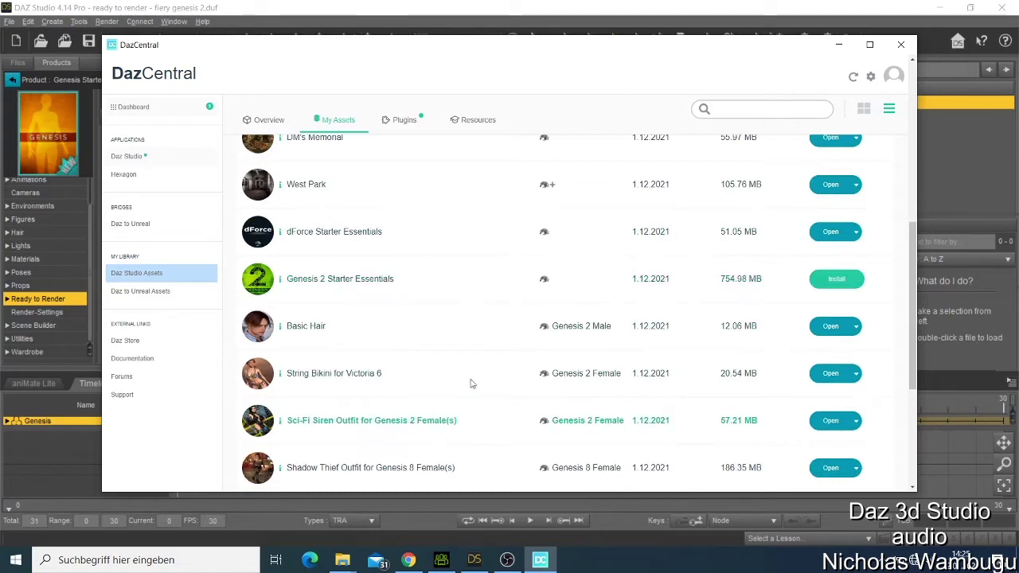
{"action": "left_click", "coordinate": [837, 280]}
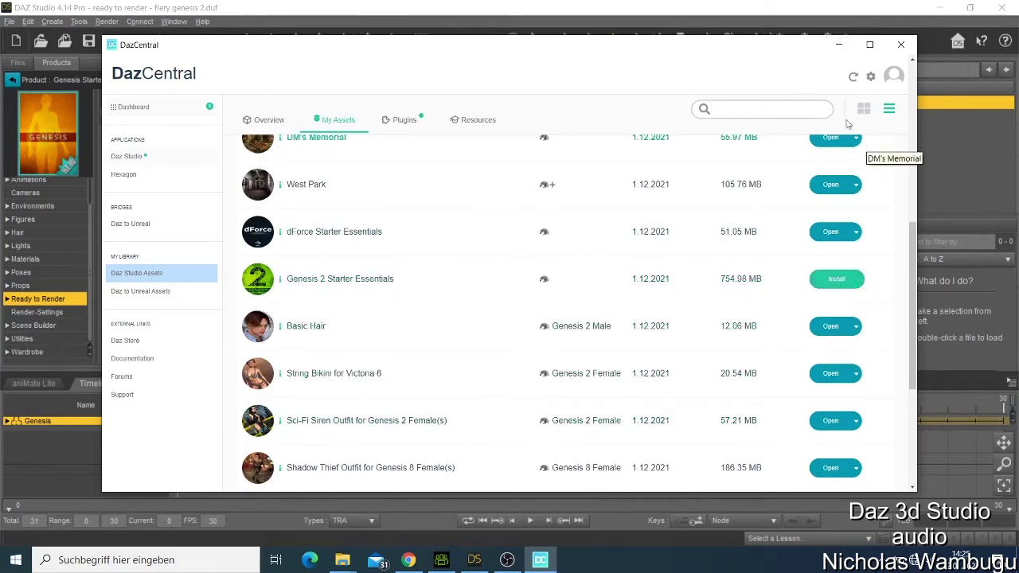
{"action": "left_click", "coordinate": [838, 44]}
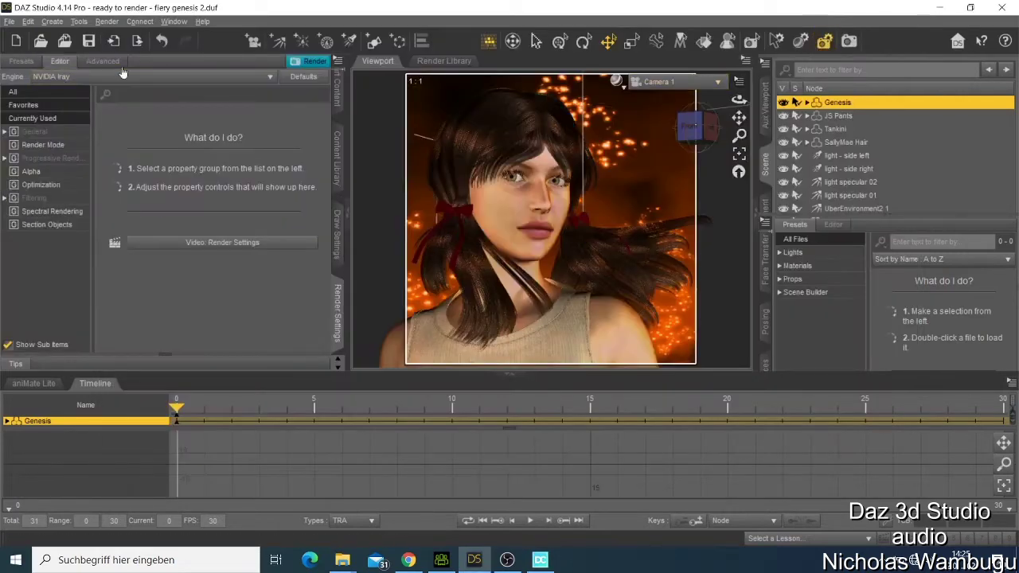
Step: Look through the presets, editor properties and advanced hardware options of the NVIDIA Iray render settings
{"action": "left_click", "coordinate": [34, 63]}
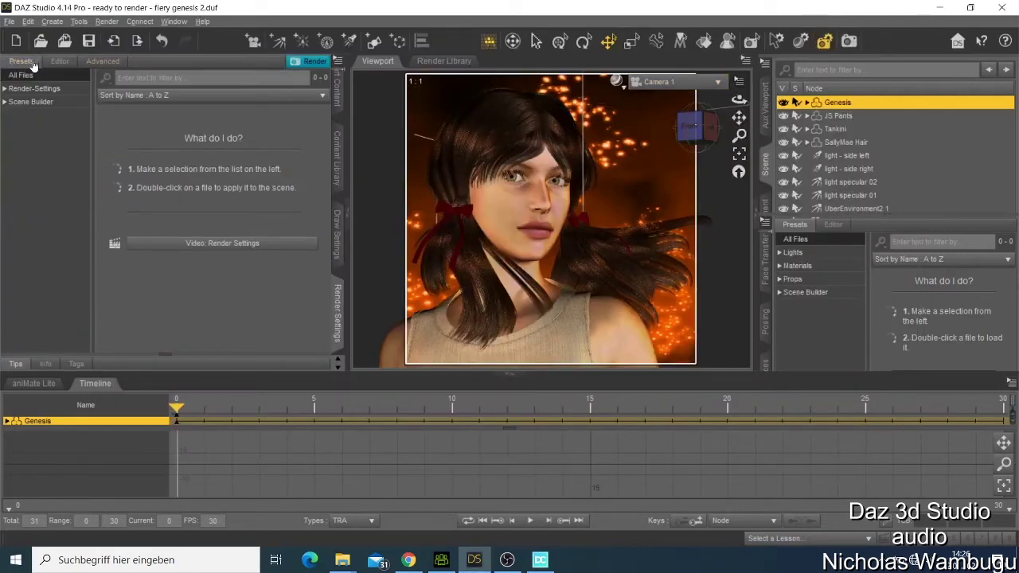
{"action": "left_click", "coordinate": [60, 63]}
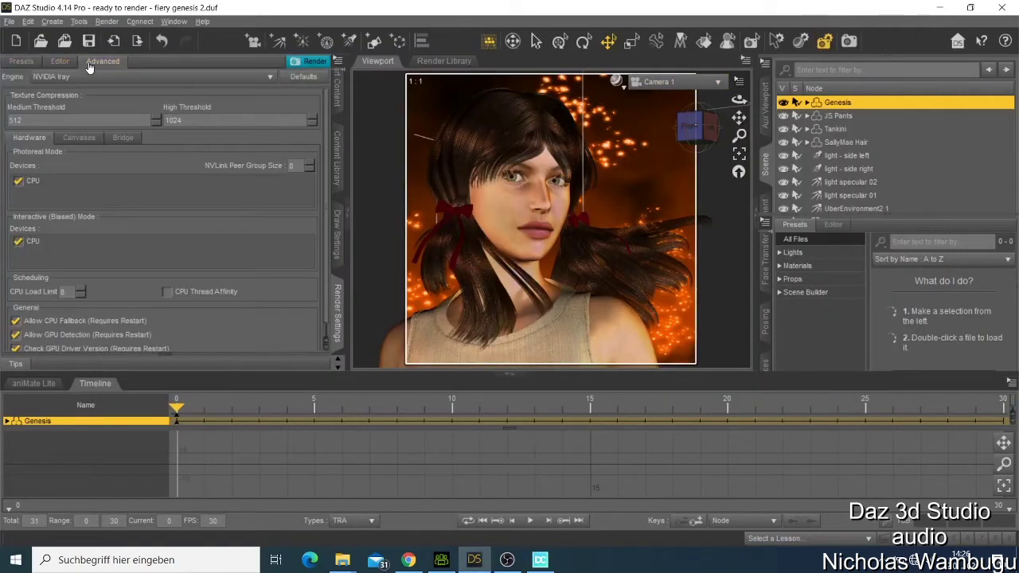
{"action": "left_click", "coordinate": [25, 64]}
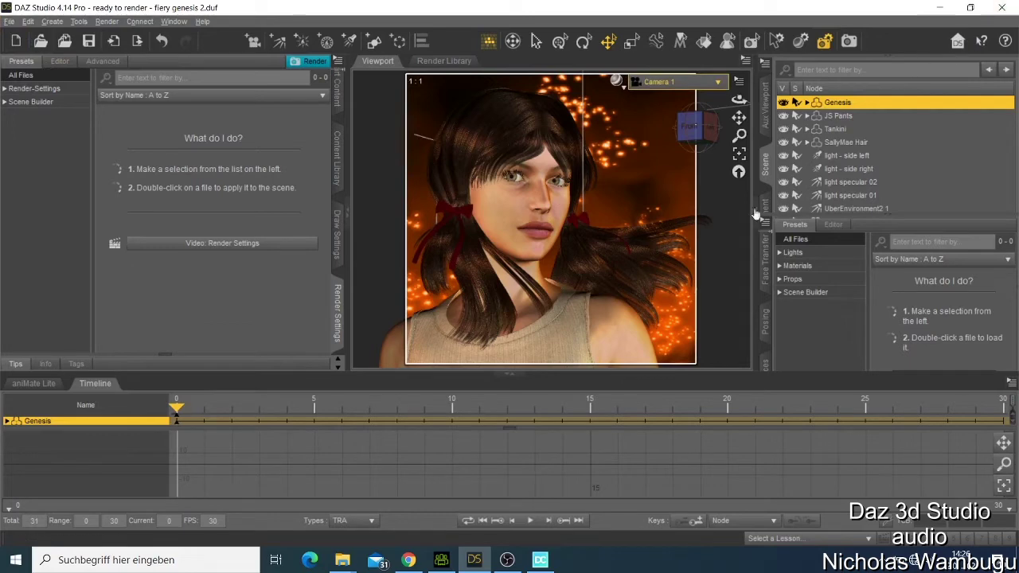
{"action": "left_click", "coordinate": [478, 563]}
{"action": "mouse_move", "coordinate": [485, 569]}
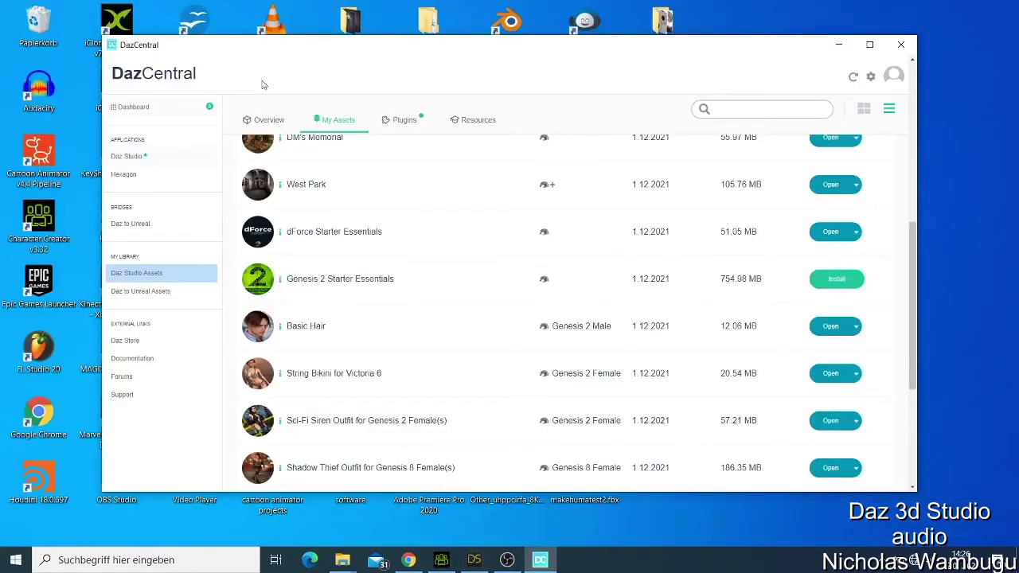
{"action": "left_click", "coordinate": [476, 562]}
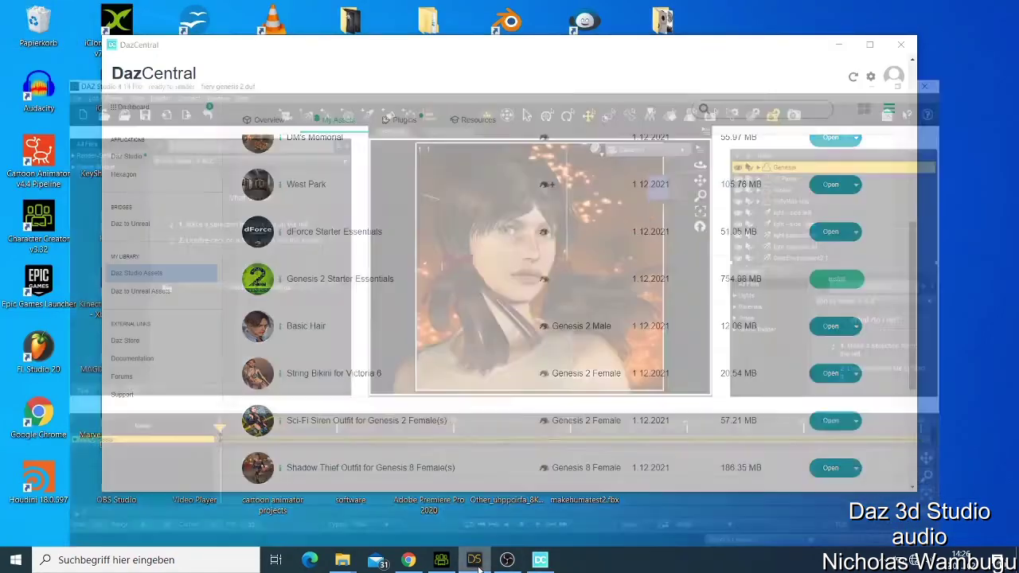
Step: Start a new empty scene without saving the changes to the Fiery Genesis 2 scene
{"action": "left_click", "coordinate": [9, 21]}
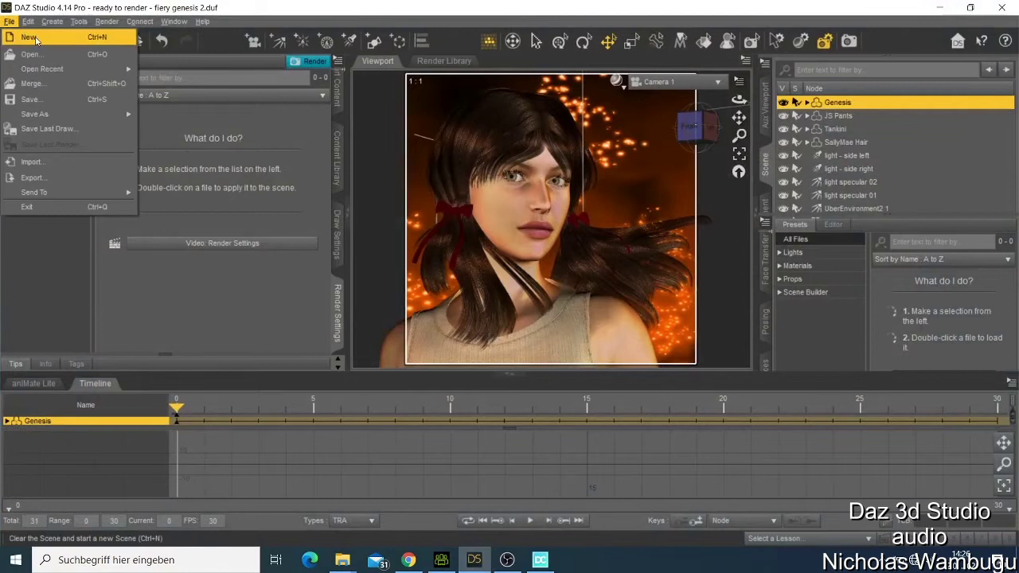
{"action": "left_click", "coordinate": [121, 41]}
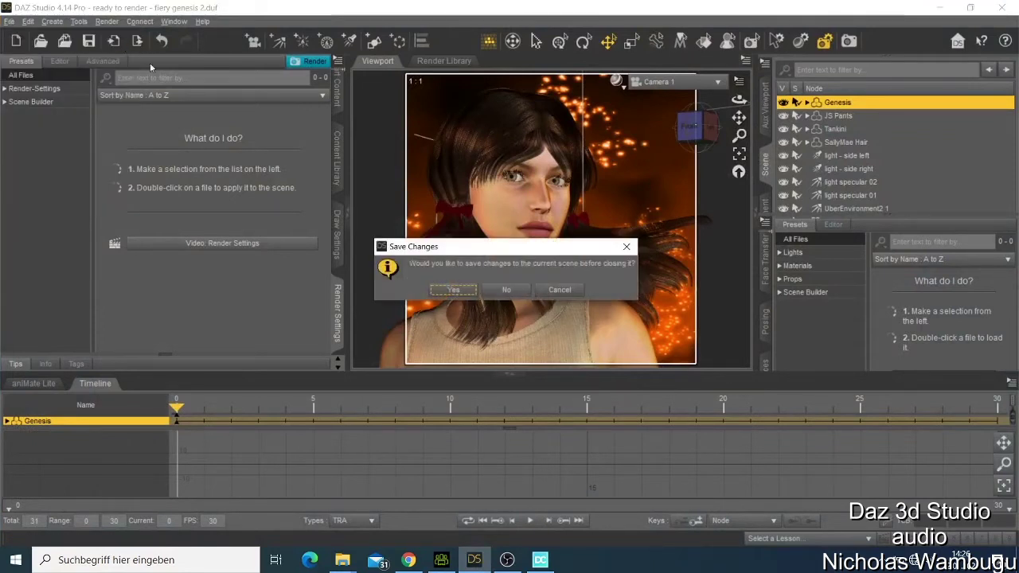
{"action": "left_click", "coordinate": [507, 288]}
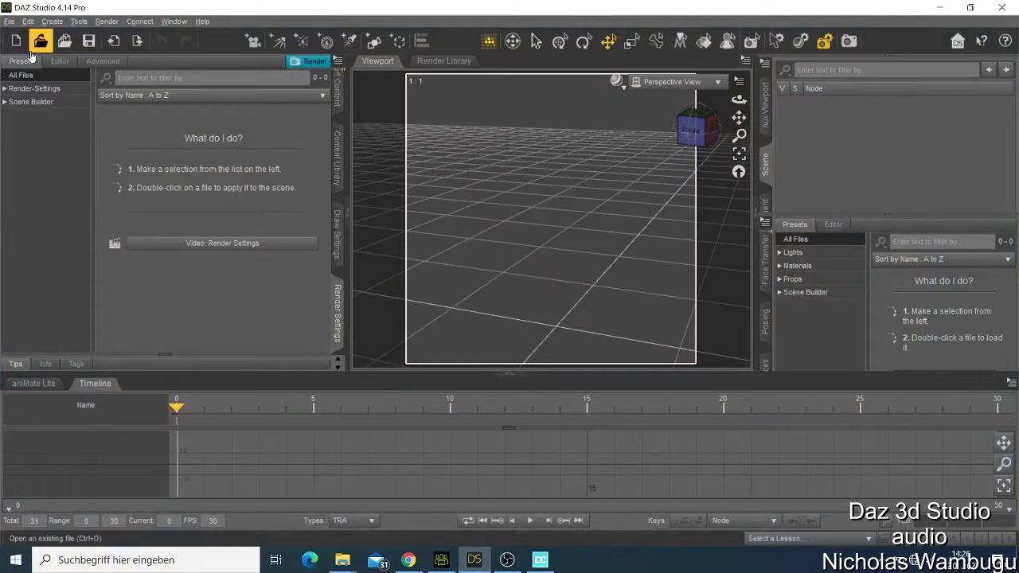
Step: Look over all render-settings preset files and the Ready to Render scenes of the Genesis Starter Essentials product
{"action": "left_click", "coordinate": [38, 78]}
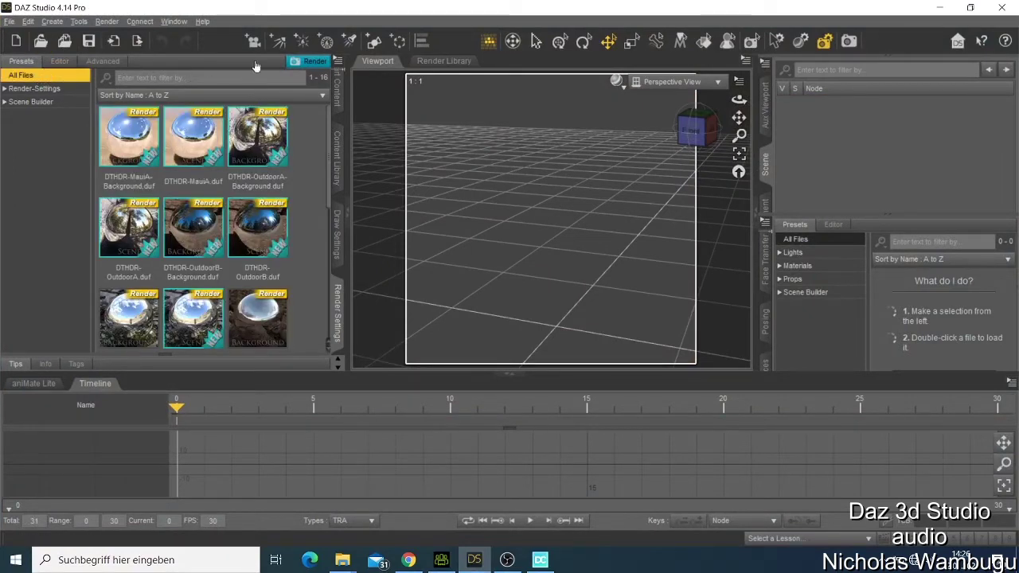
{"action": "left_click", "coordinate": [335, 94]}
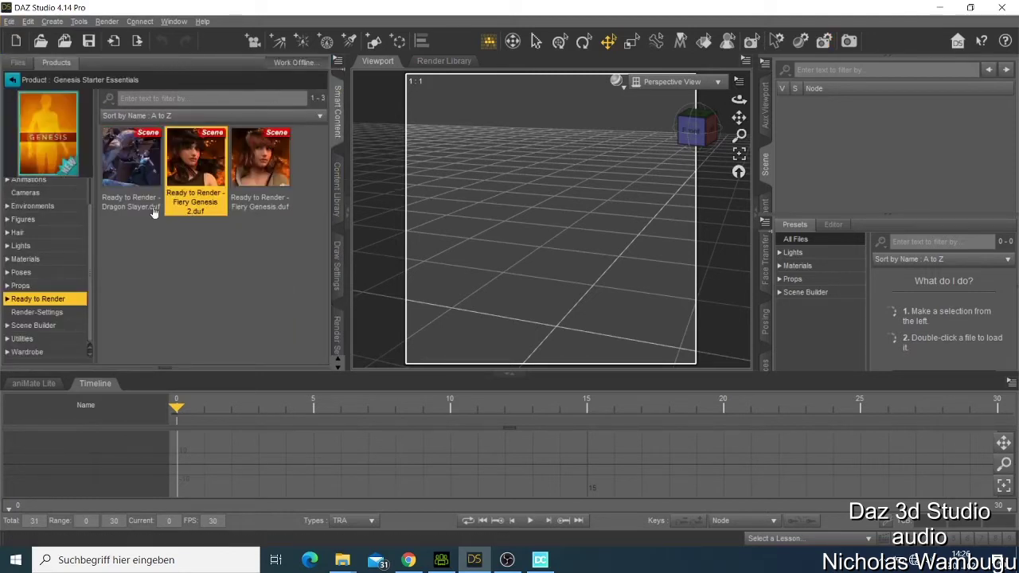
{"action": "mouse_move", "coordinate": [212, 182]}
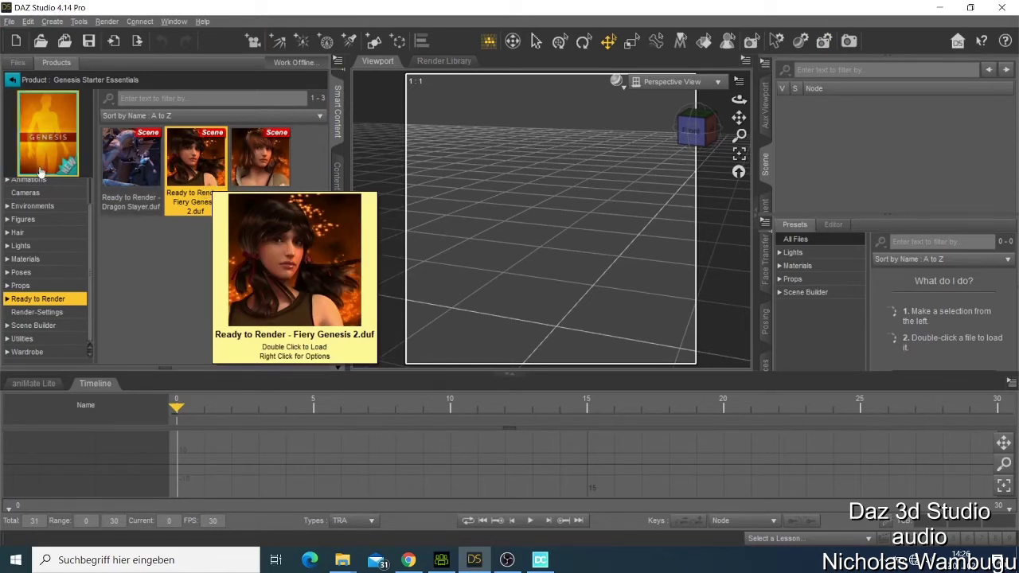
Step: Load the Genesis 8 Basic Female actor from the Figures category of the Smart Content files into the scene
{"action": "left_click", "coordinate": [16, 62]}
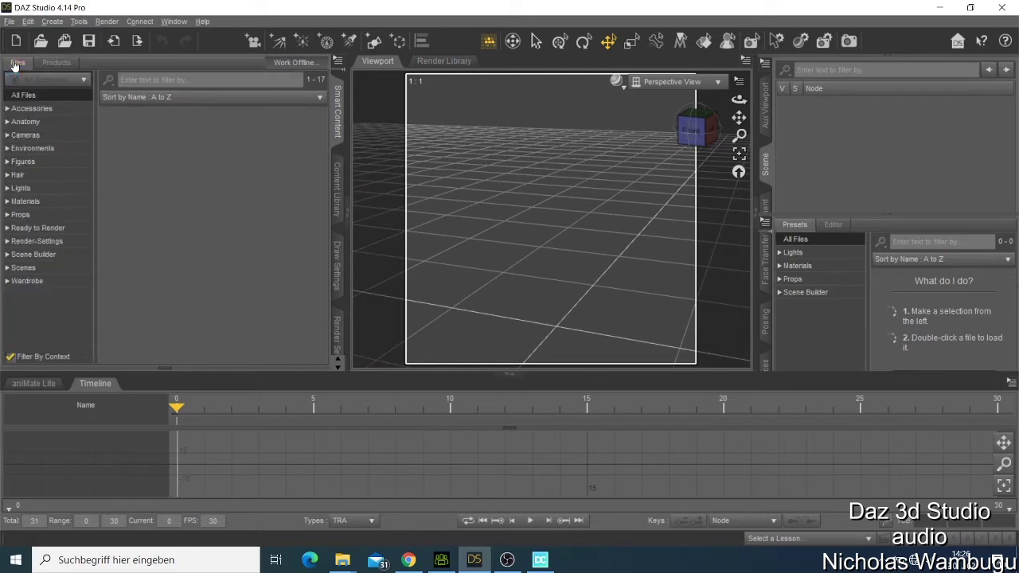
{"action": "left_click", "coordinate": [26, 123]}
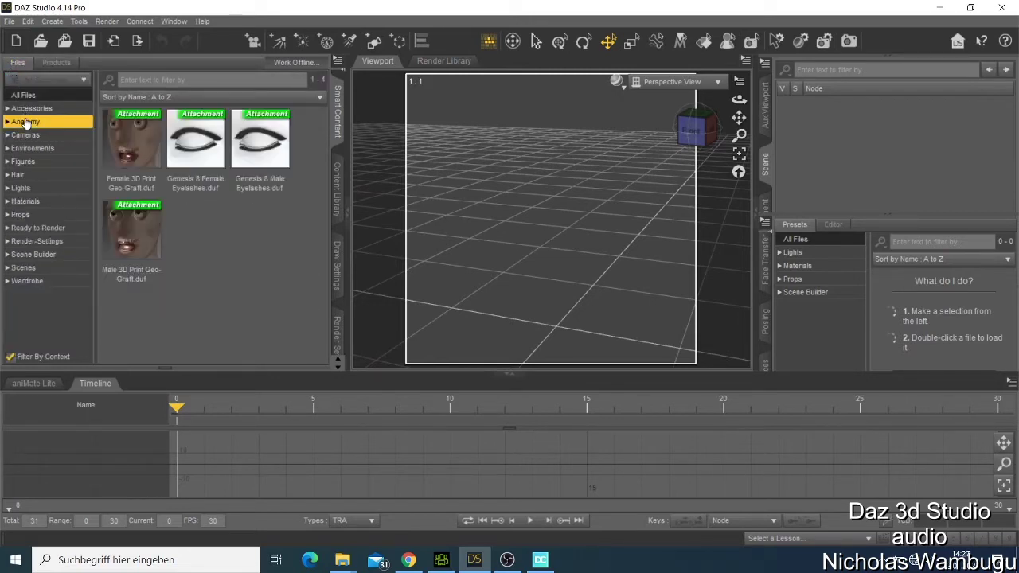
{"action": "left_click", "coordinate": [23, 161]}
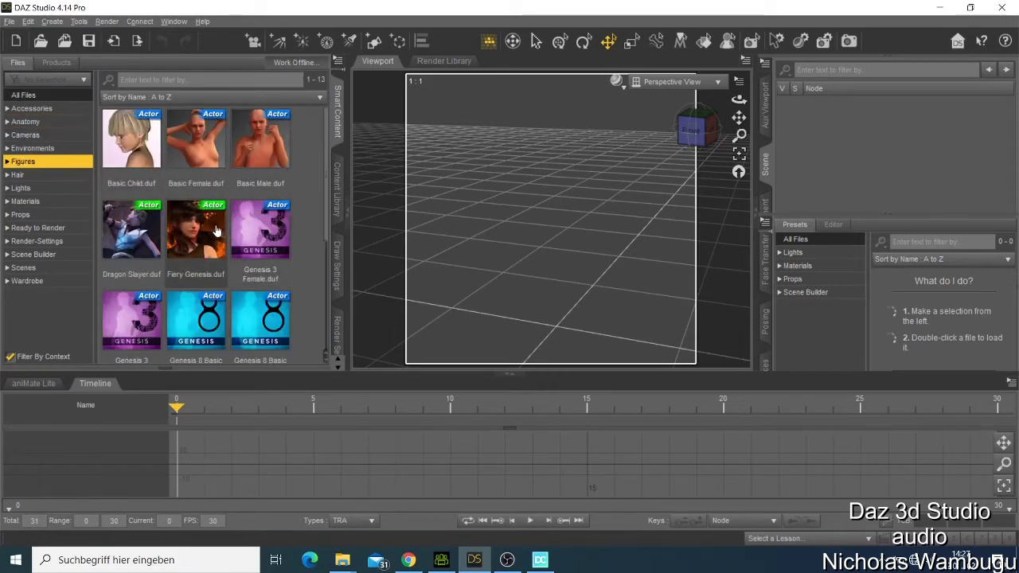
{"action": "scroll", "coordinate": [203, 219], "scroll_direction": "down", "scroll_amount": 3}
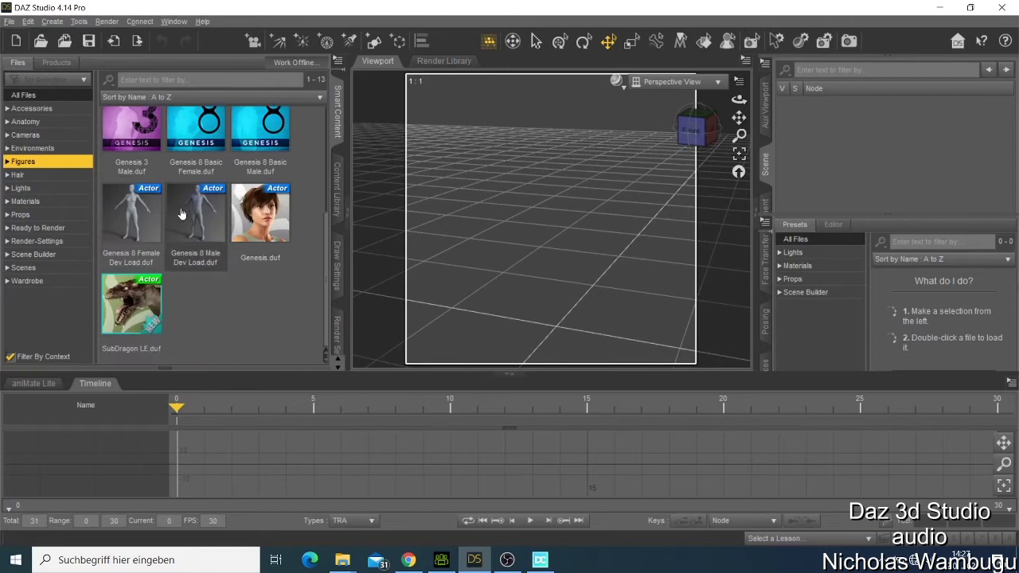
{"action": "scroll", "coordinate": [188, 178], "scroll_direction": "up", "scroll_amount": 3}
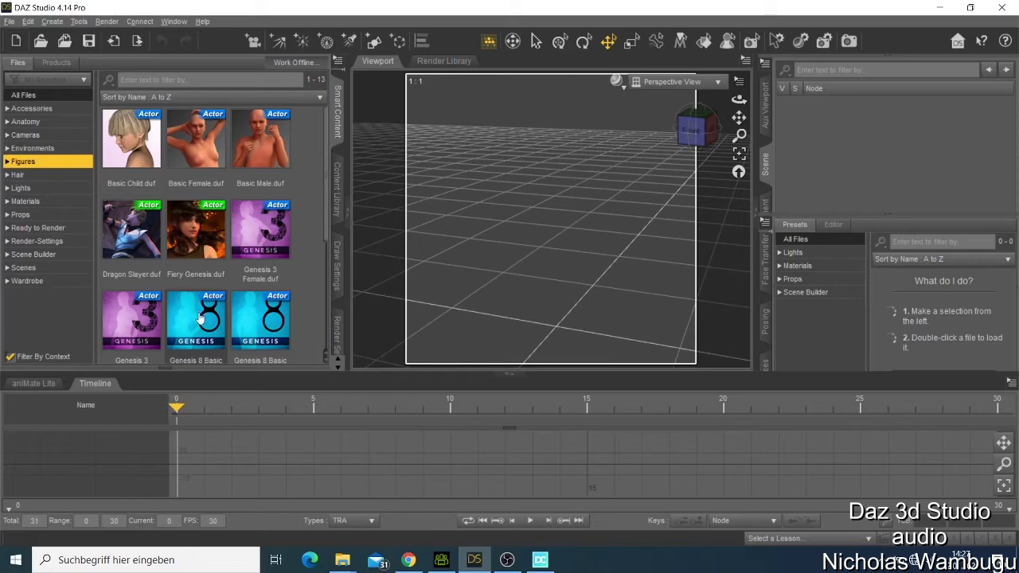
{"action": "scroll", "coordinate": [203, 302], "scroll_direction": "down", "scroll_amount": 2}
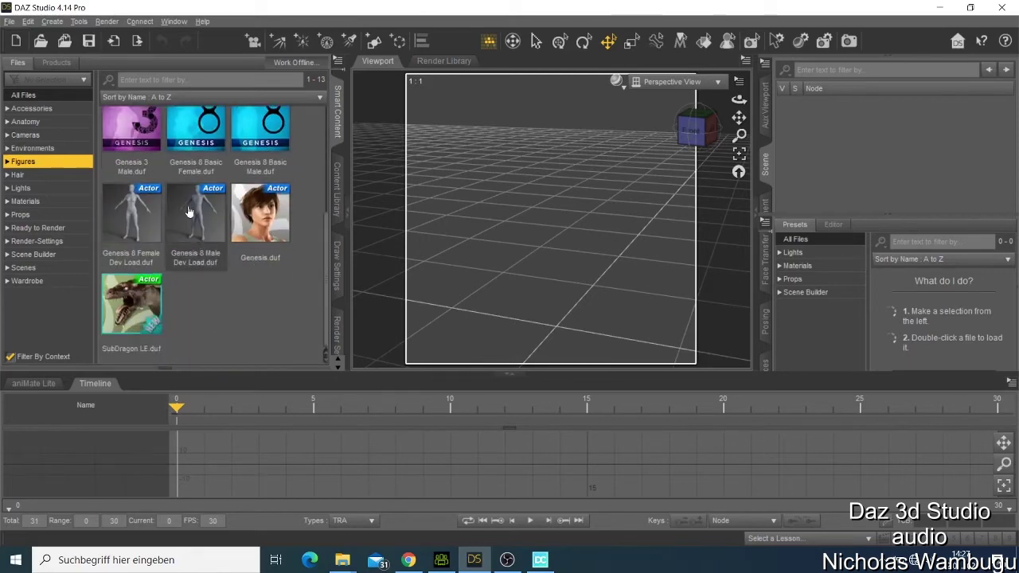
{"action": "scroll", "coordinate": [200, 278], "scroll_direction": "up", "scroll_amount": 2}
{"action": "double_click", "coordinate": [204, 314]}
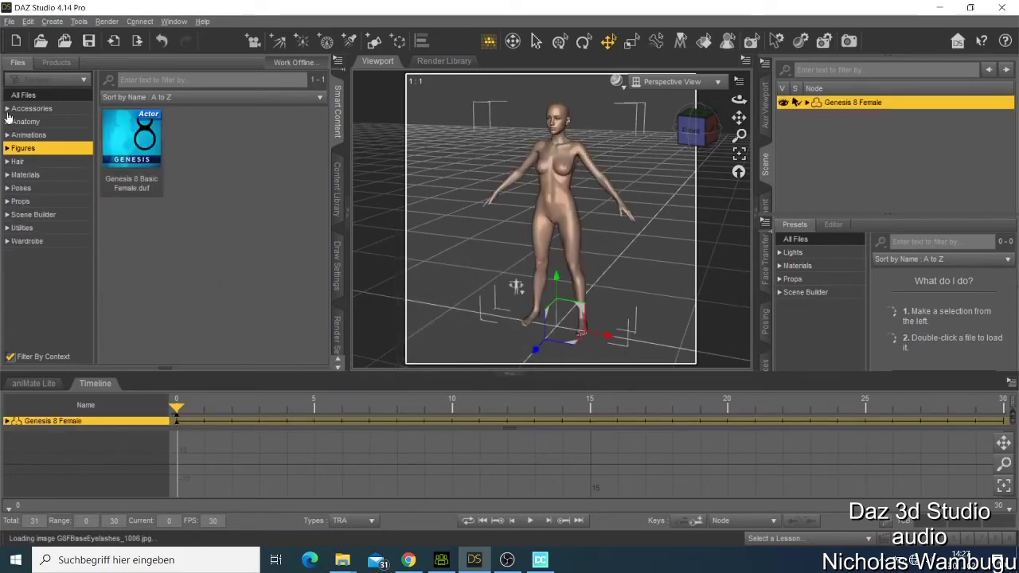
Step: Add Toulouse Hair to the Genesis 8 Female, and apply the Base MAT Skin SSS 25 material followed by Base MAT Skin SSS 50
{"action": "left_click", "coordinate": [25, 162]}
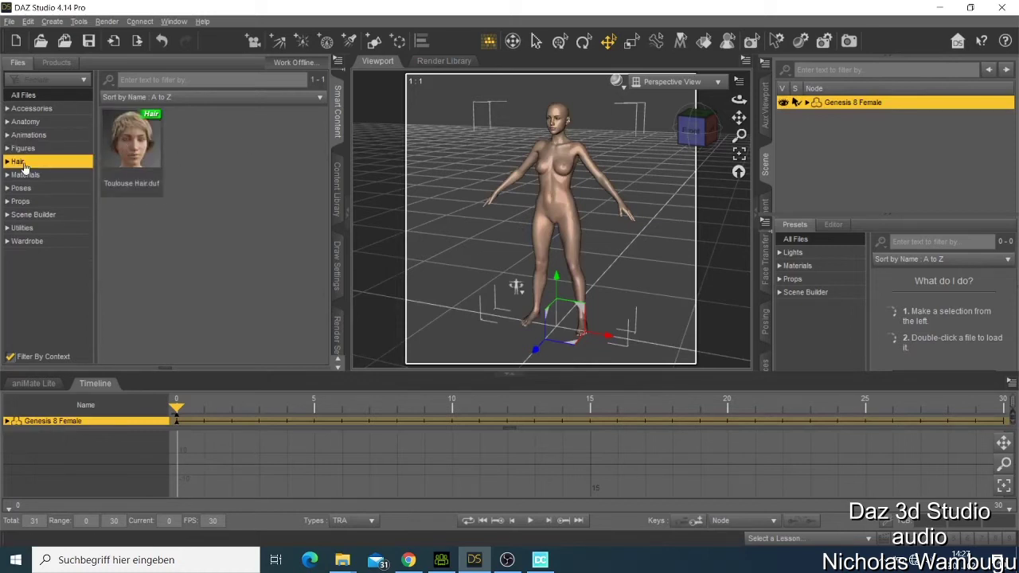
{"action": "double_click", "coordinate": [137, 141]}
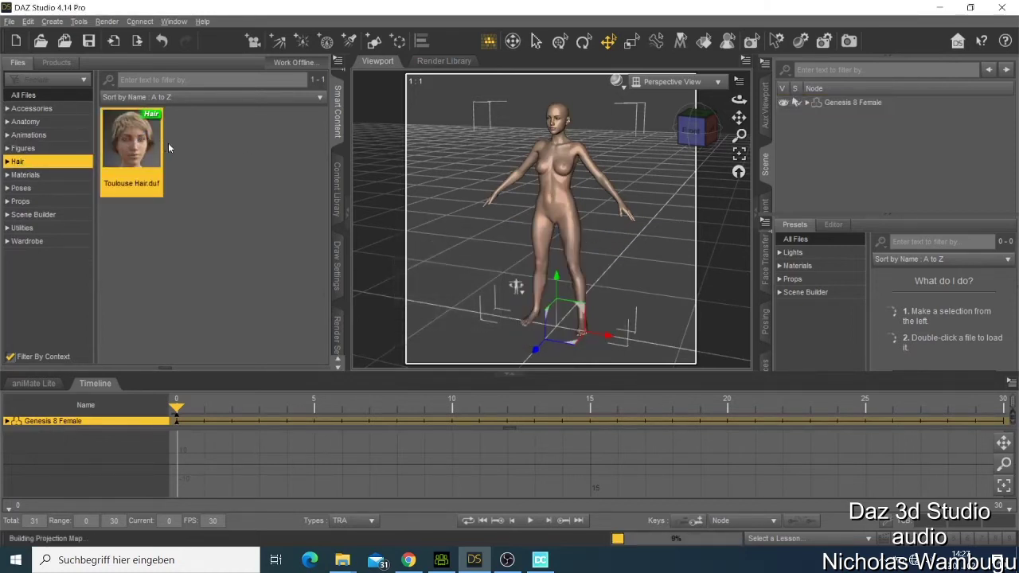
{"action": "left_click", "coordinate": [35, 178]}
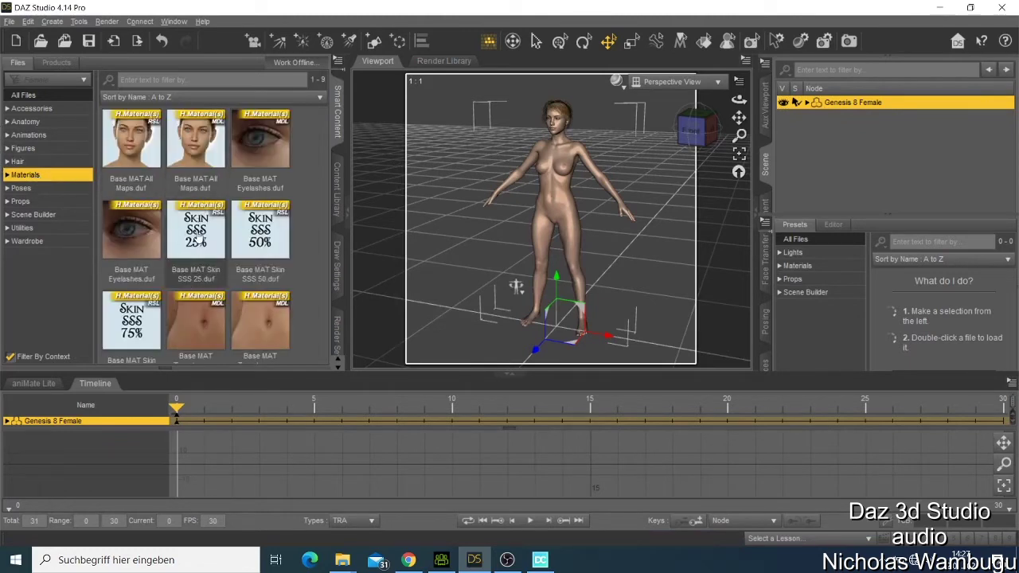
{"action": "double_click", "coordinate": [211, 253]}
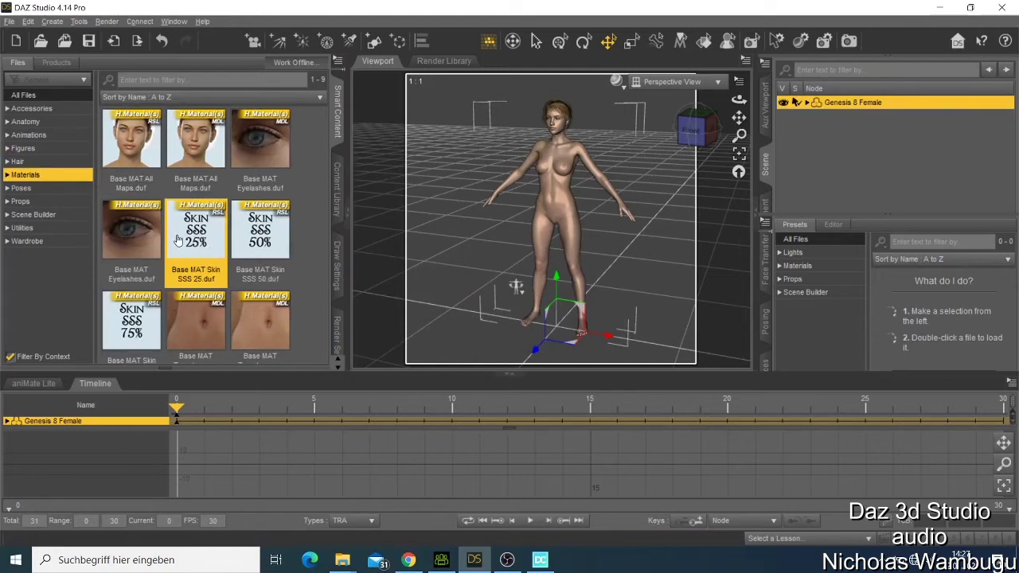
{"action": "double_click", "coordinate": [271, 248]}
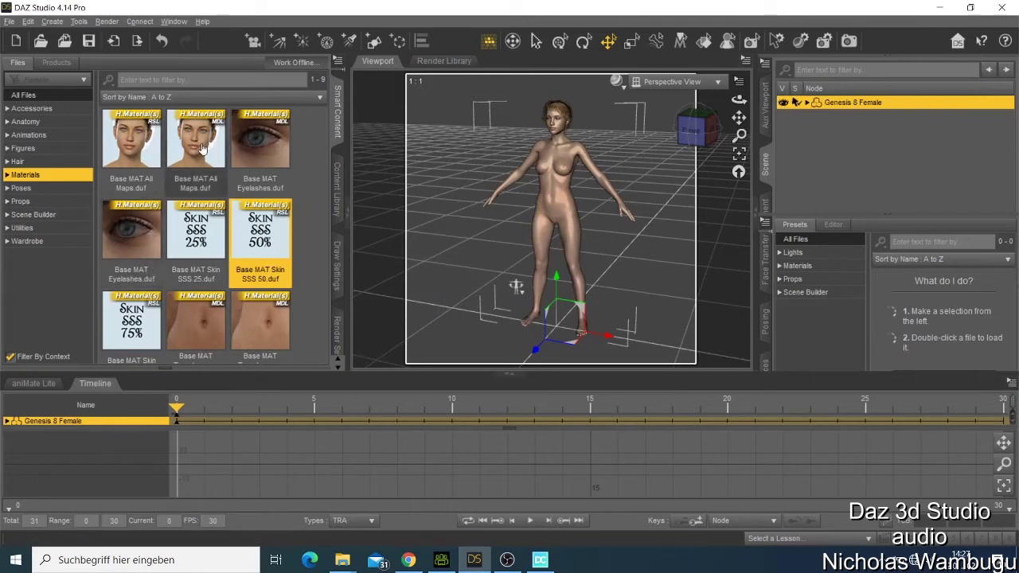
Step: Examine the poses, props, scene builder and wardrobe files available for the Genesis 8 Female figure
{"action": "left_click", "coordinate": [22, 189]}
{"action": "left_click", "coordinate": [32, 204]}
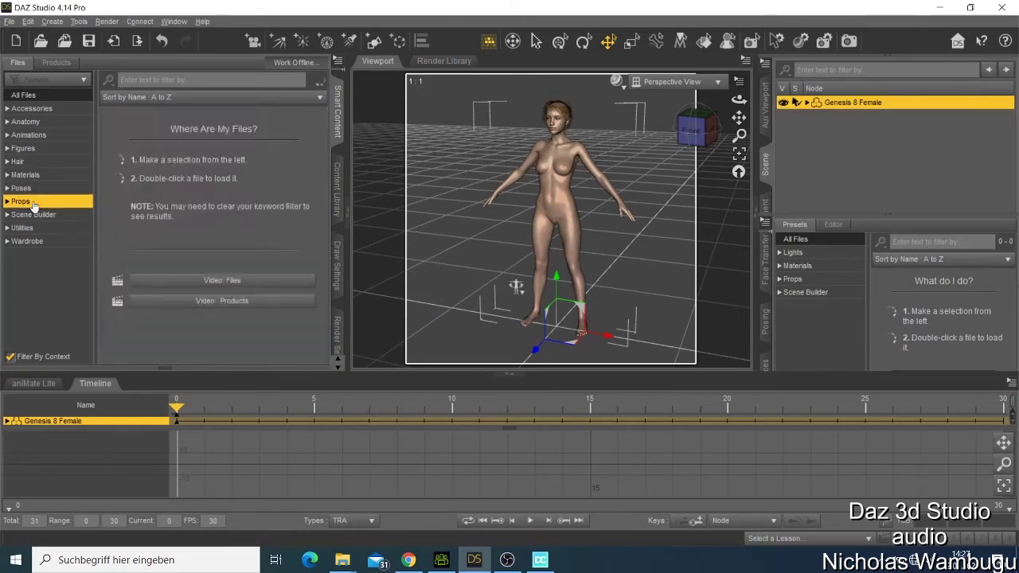
{"action": "left_click", "coordinate": [25, 220]}
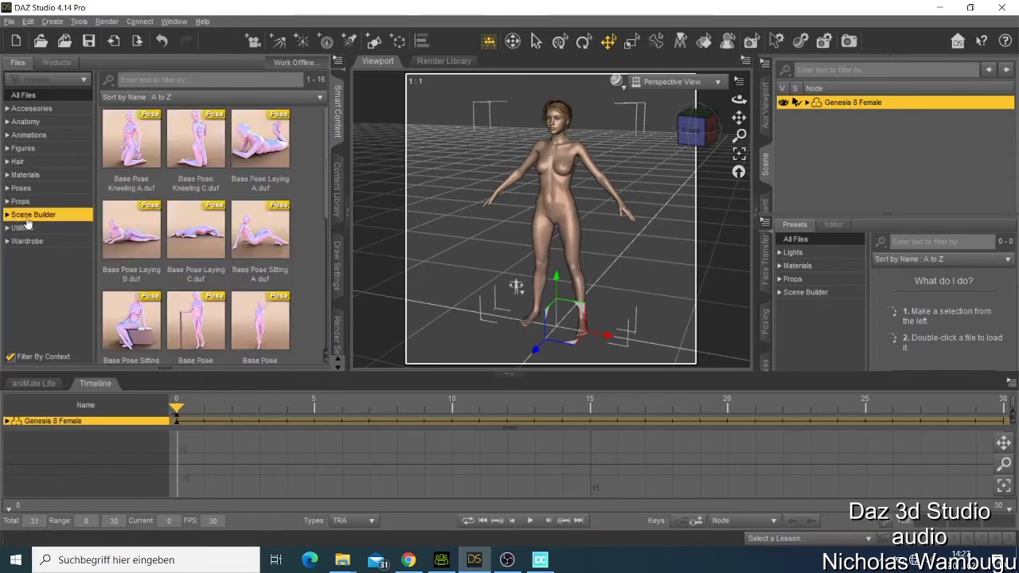
{"action": "left_click", "coordinate": [55, 205]}
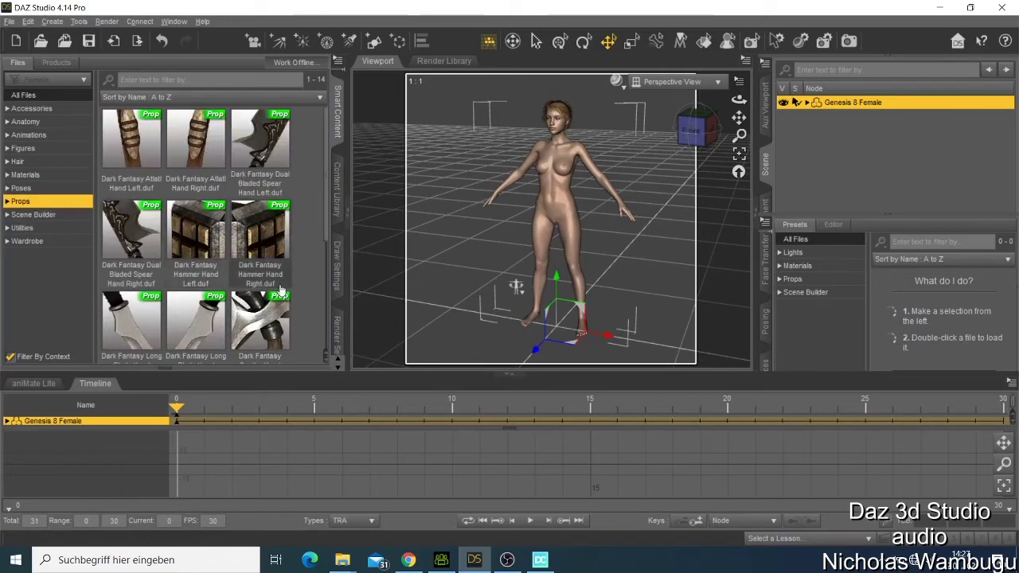
{"action": "scroll", "coordinate": [135, 205], "scroll_direction": "down", "scroll_amount": 3}
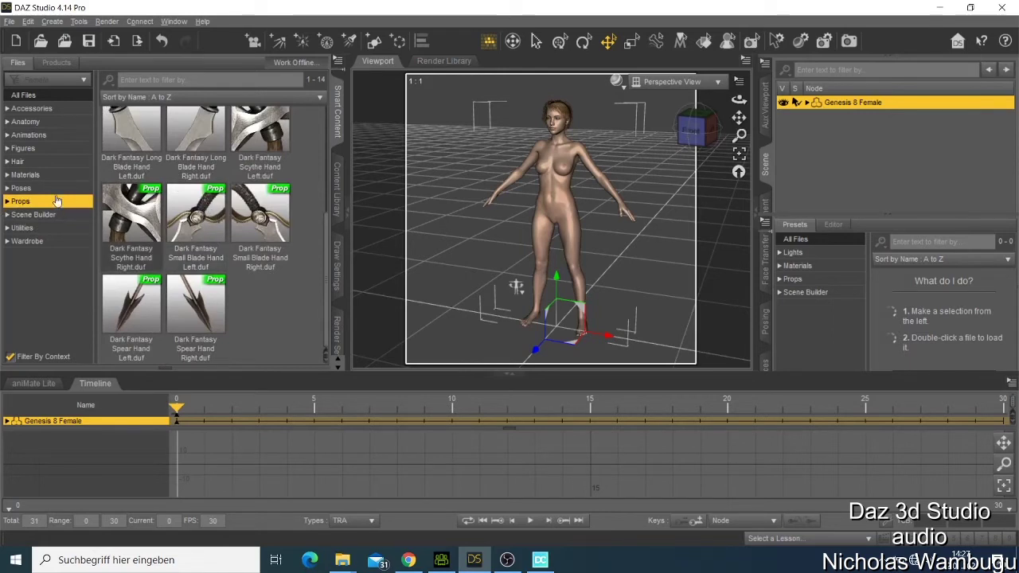
{"action": "left_click", "coordinate": [20, 215]}
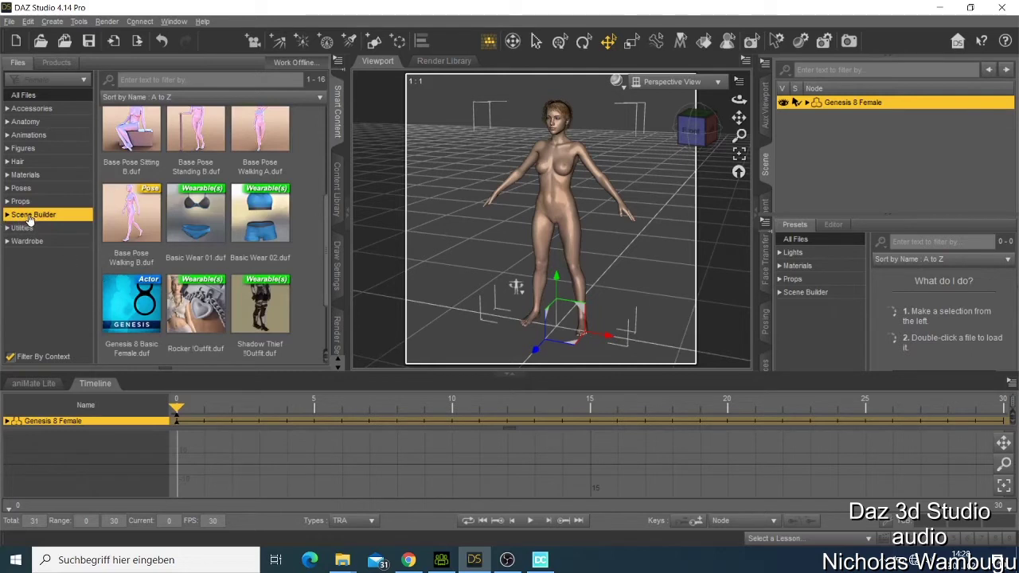
{"action": "left_click", "coordinate": [39, 241]}
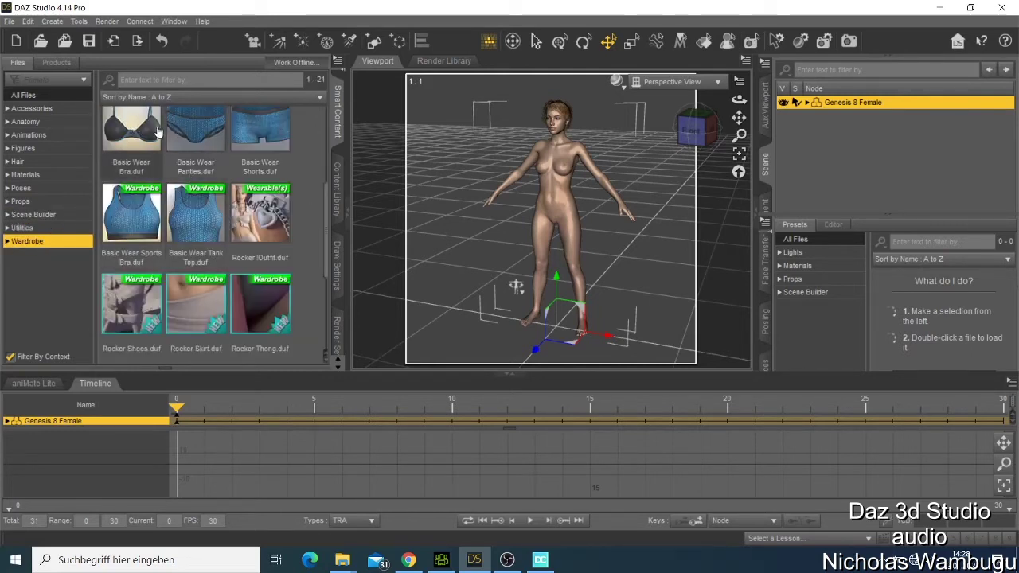
{"action": "scroll", "coordinate": [186, 159], "scroll_direction": "down", "scroll_amount": 2}
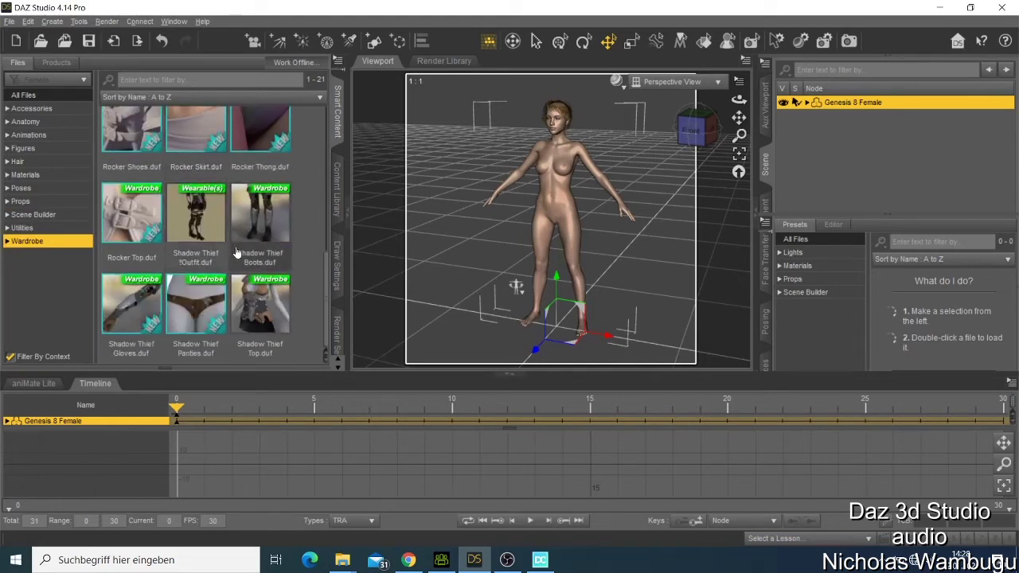
{"action": "scroll", "coordinate": [235, 253], "scroll_direction": "up", "scroll_amount": 5}
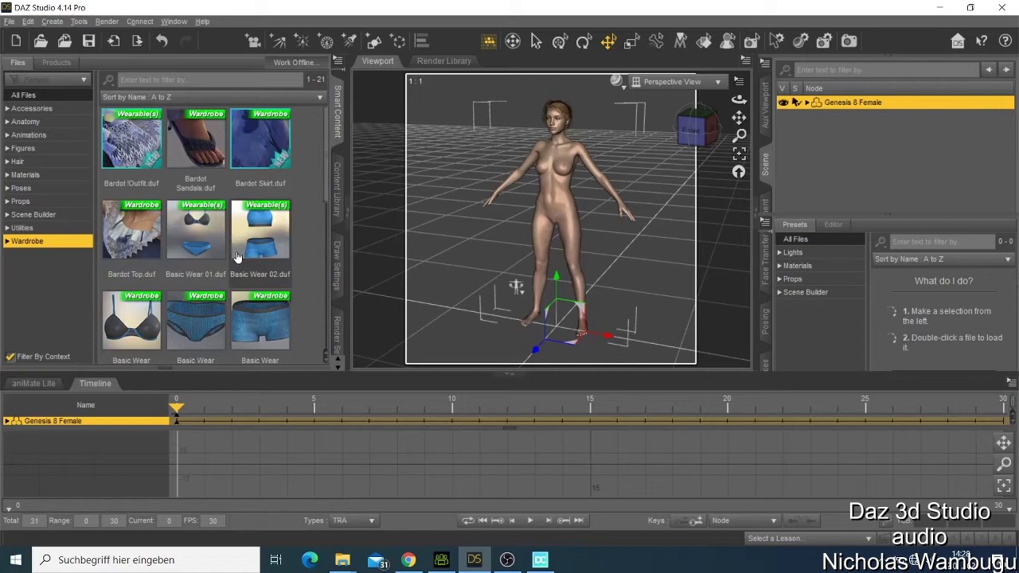
{"action": "mouse_move", "coordinate": [254, 241]}
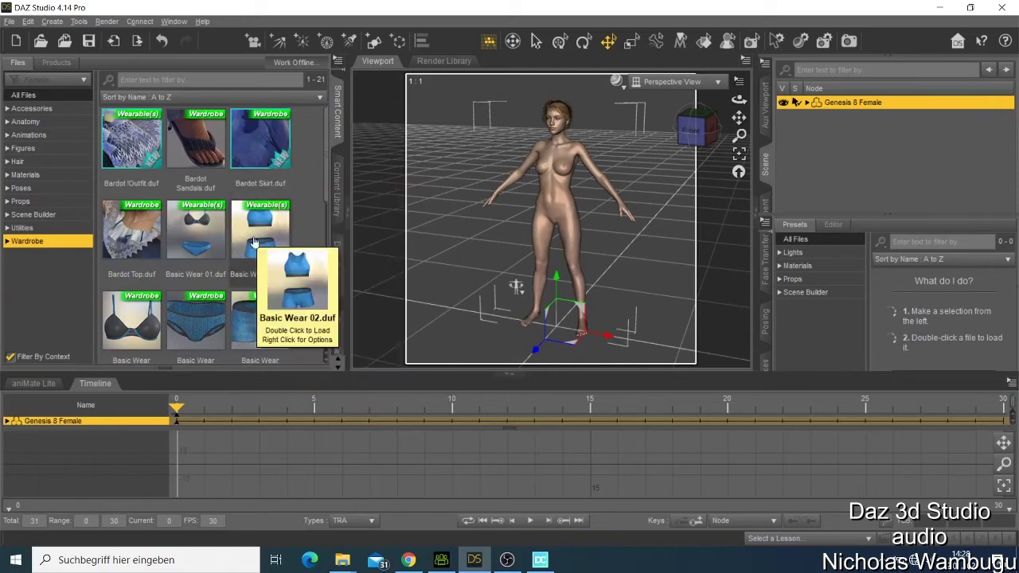
{"action": "scroll", "coordinate": [254, 246], "scroll_direction": "down", "scroll_amount": 5}
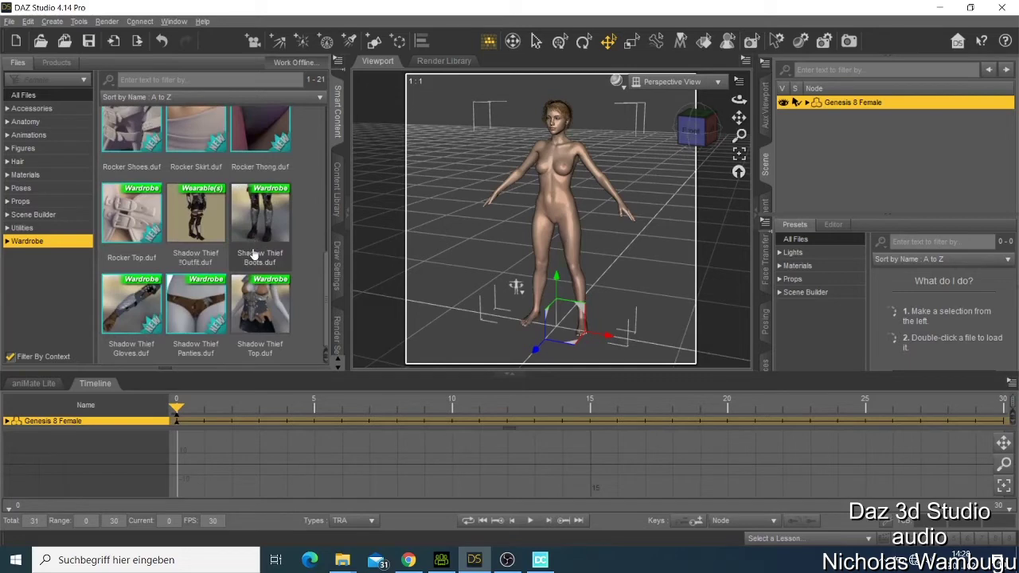
Step: Switch to Character Creator 3 to view the posed character in the polka-dot dress, and return to DAZ Studio
{"action": "left_click", "coordinate": [449, 561]}
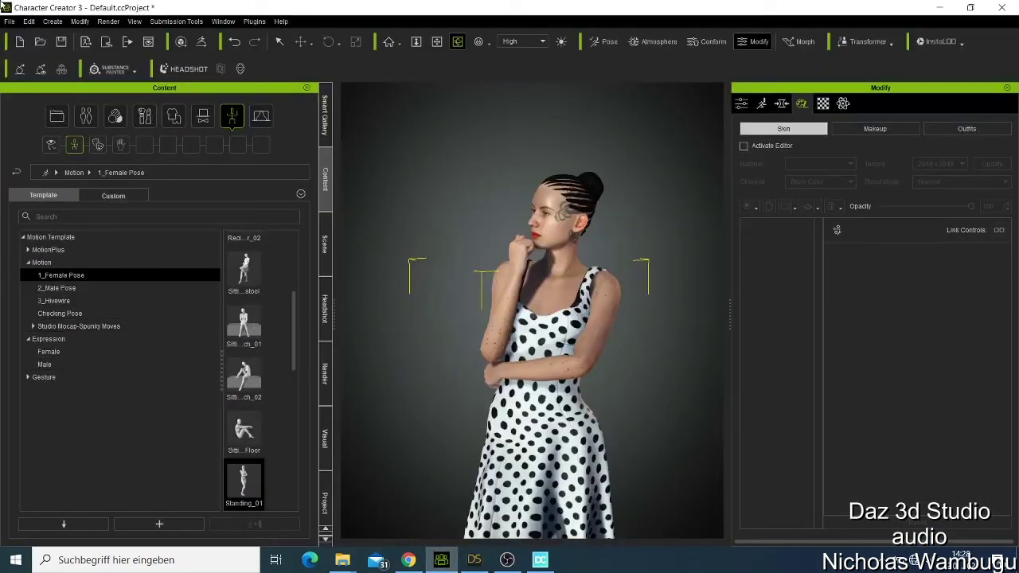
{"action": "left_click", "coordinate": [940, 8]}
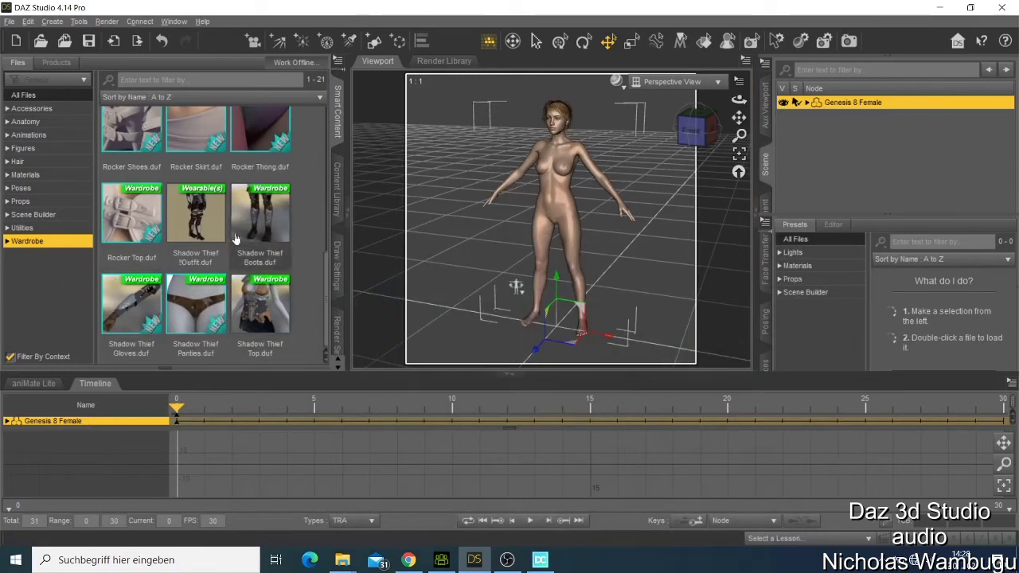
Step: Dress the Genesis 8 Female in the Shadow Thief !!Outfit wearable and view the figure in the auxiliary viewport
{"action": "double_click", "coordinate": [211, 215]}
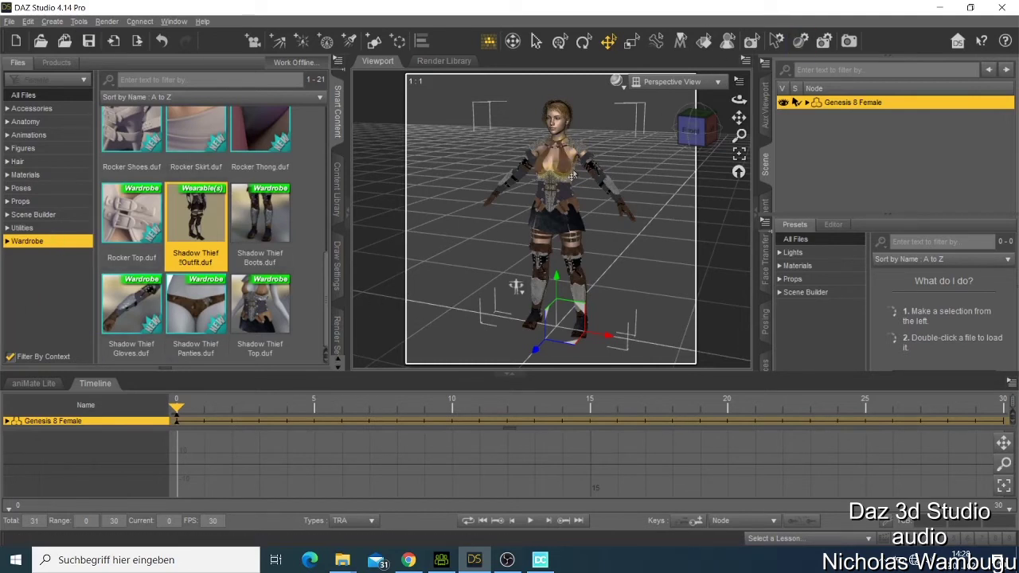
{"action": "left_click", "coordinate": [766, 104]}
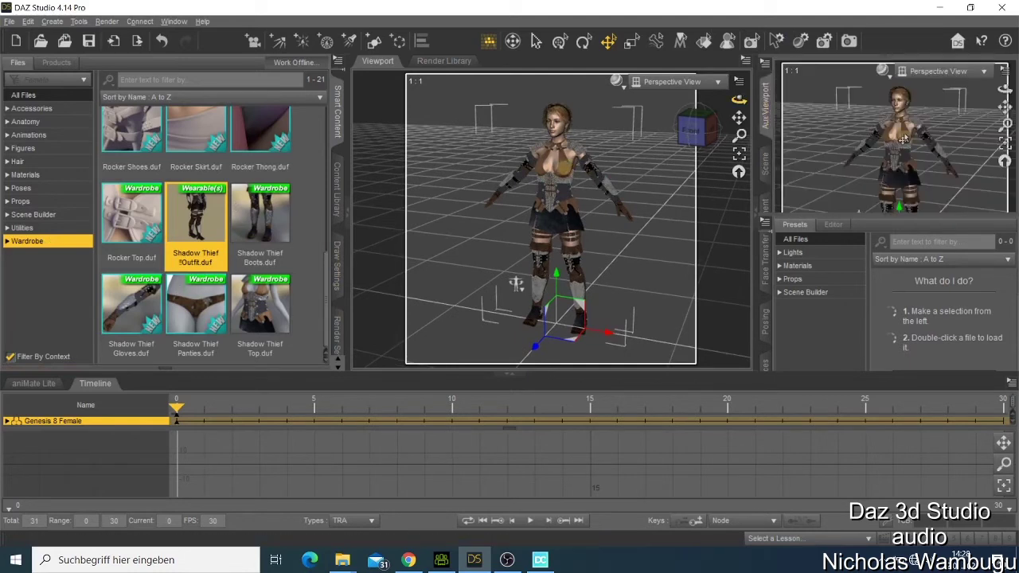
{"action": "left_click", "coordinate": [764, 167]}
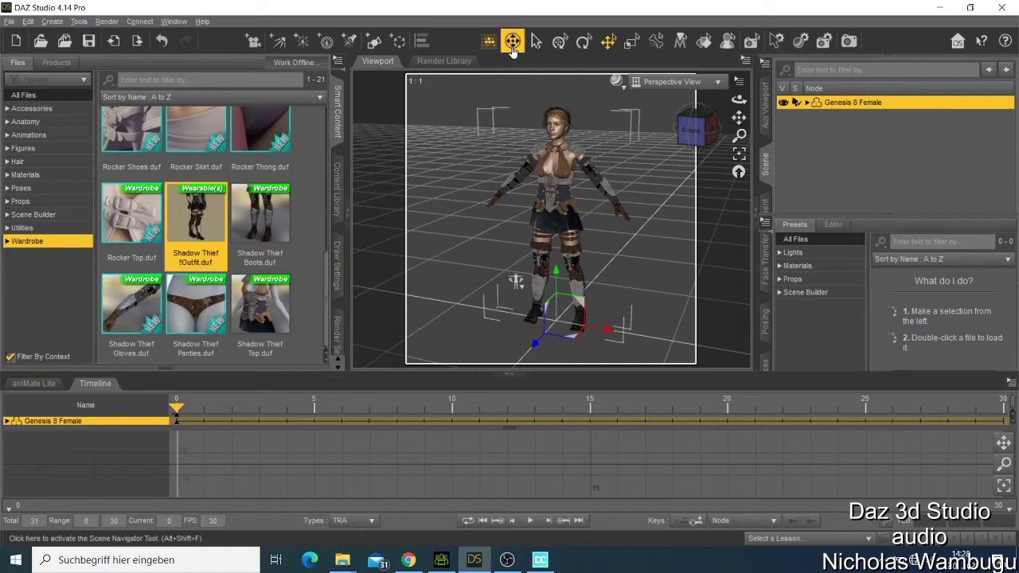
Step: Create a new camera in the scene with the default name and label Camera
{"action": "left_click", "coordinate": [752, 44]}
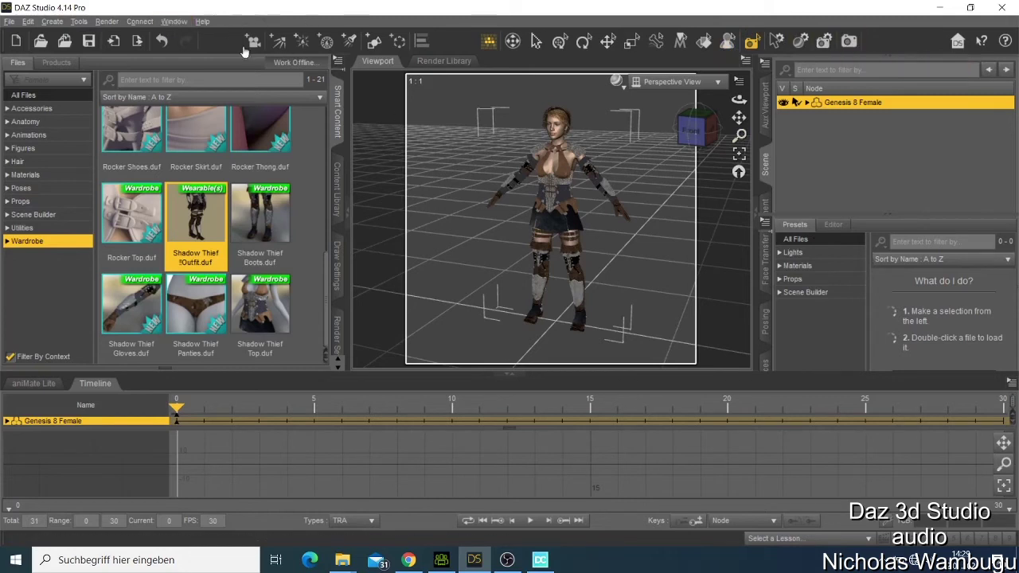
{"action": "left_click", "coordinate": [254, 41]}
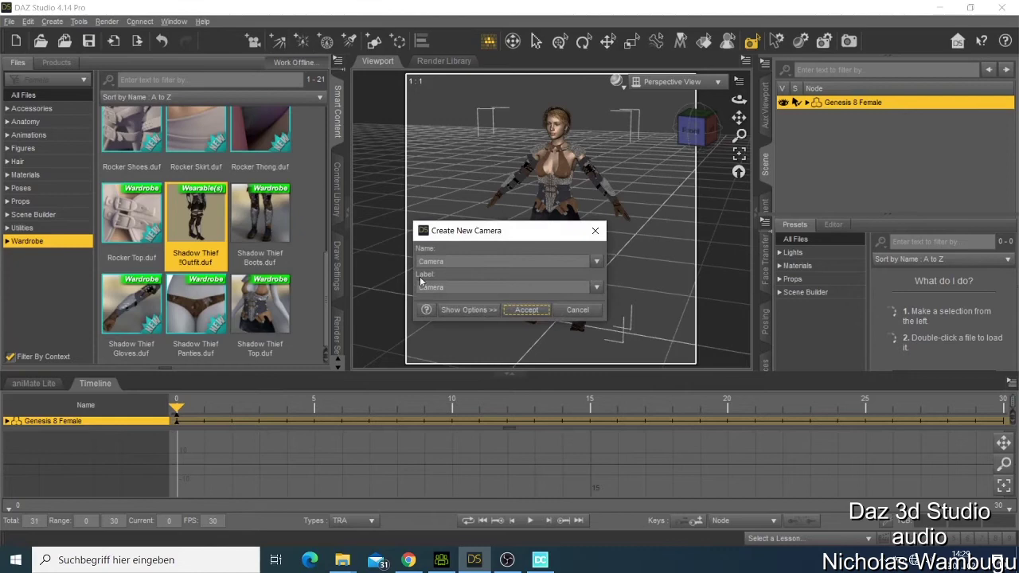
{"action": "left_click", "coordinate": [521, 313]}
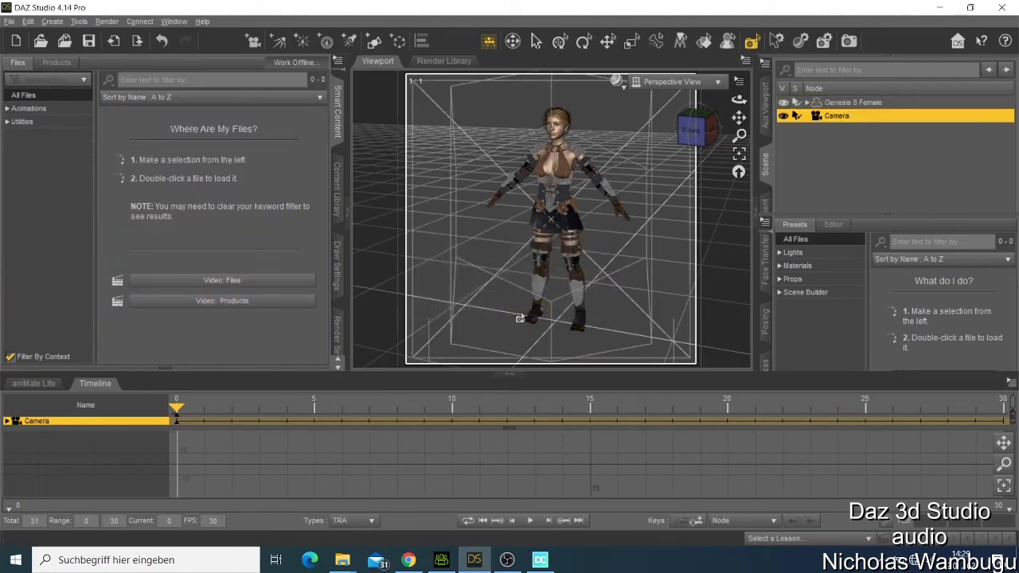
{"action": "left_click_drag", "start_coordinate": [528, 194], "coordinate": [533, 203]}
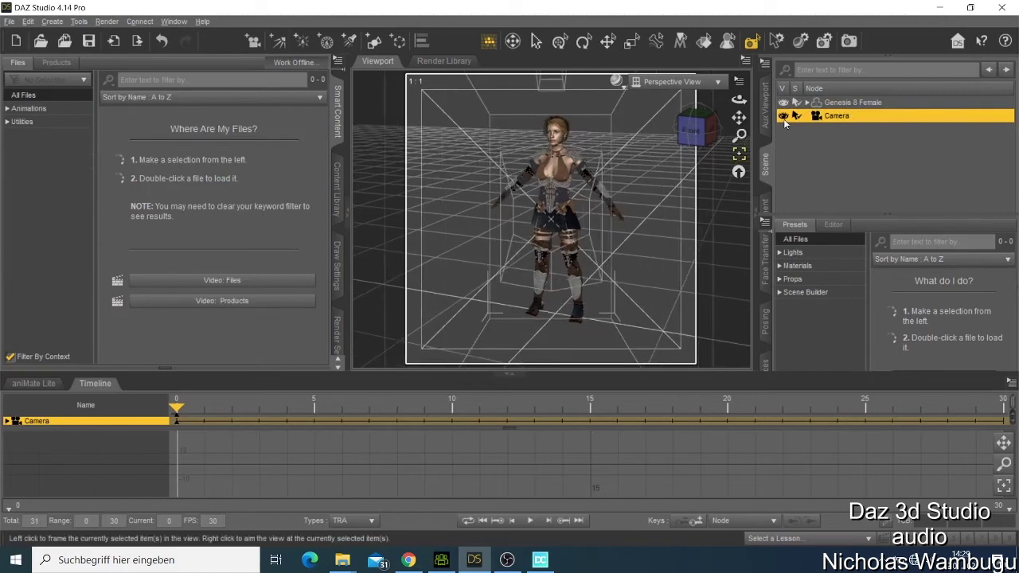
Step: Toggle the camera's visibility off and back on in the scene
{"action": "left_click", "coordinate": [783, 116]}
{"action": "left_click", "coordinate": [783, 116]}
{"action": "left_click", "coordinate": [783, 116]}
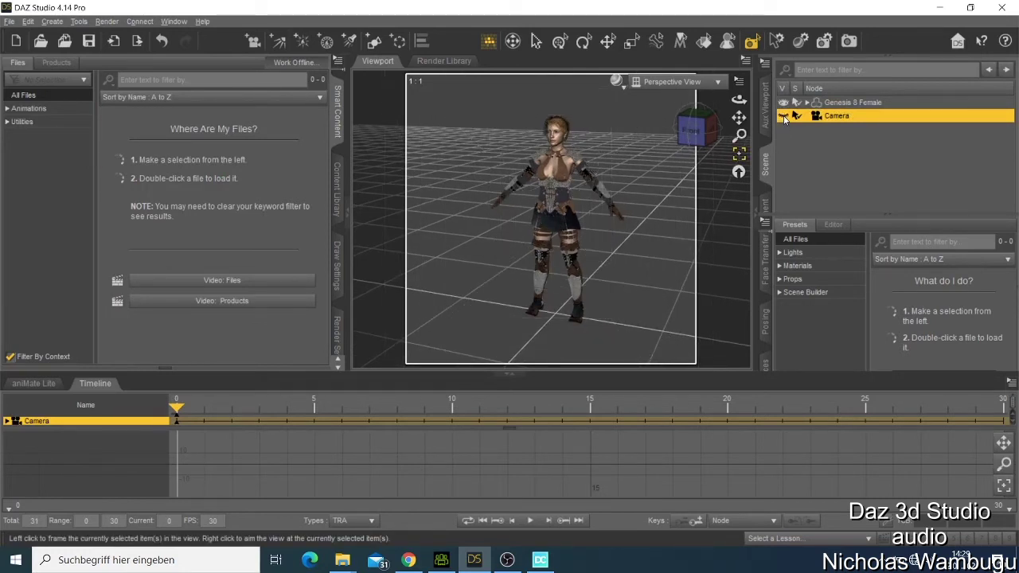
{"action": "left_click", "coordinate": [783, 116]}
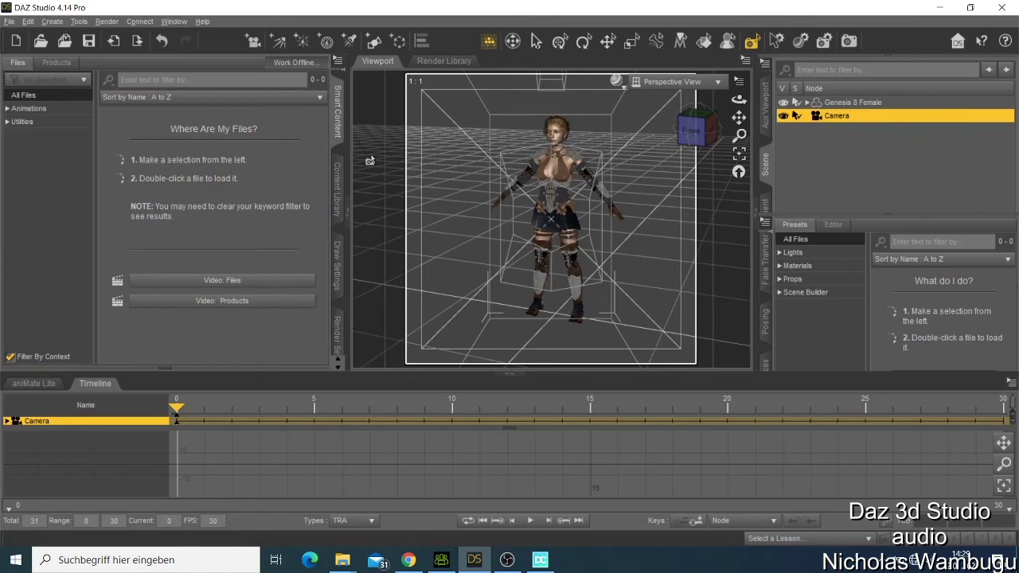
Step: Examine the auxiliary viewport, the figure and camera nodes in the scene, and the environment and face transfer settings
{"action": "left_click", "coordinate": [765, 123]}
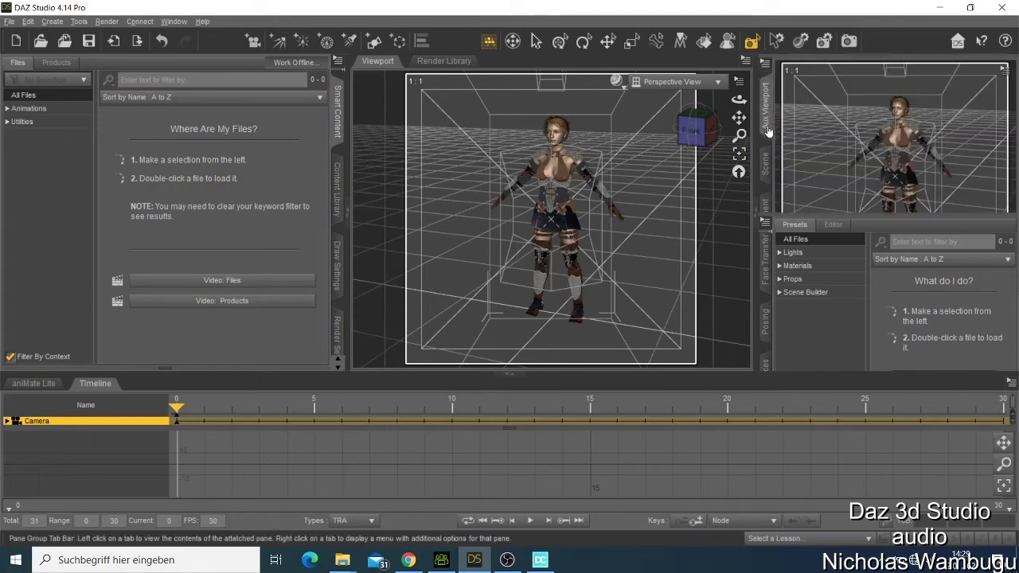
{"action": "left_click", "coordinate": [765, 164]}
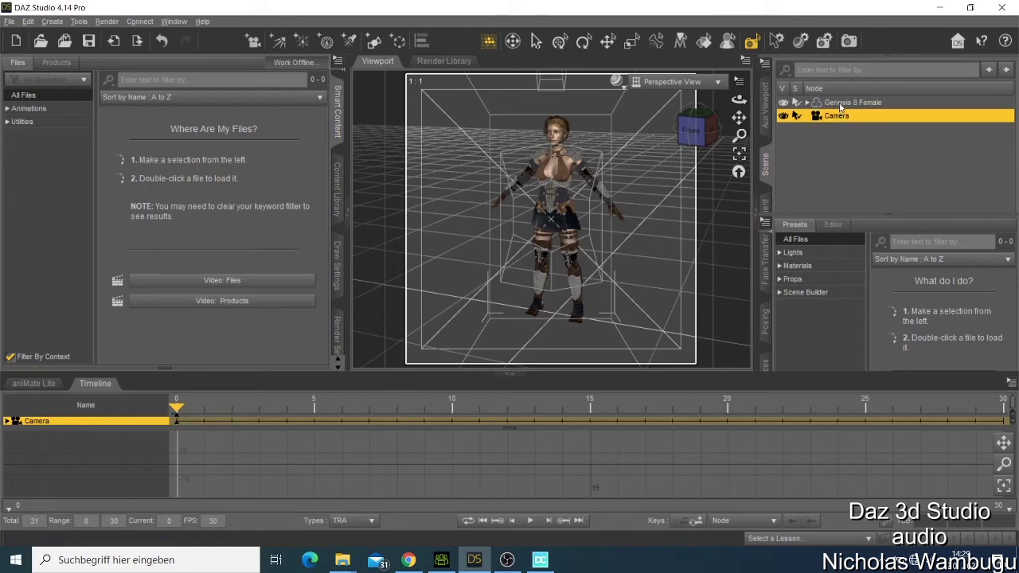
{"action": "left_click", "coordinate": [840, 103]}
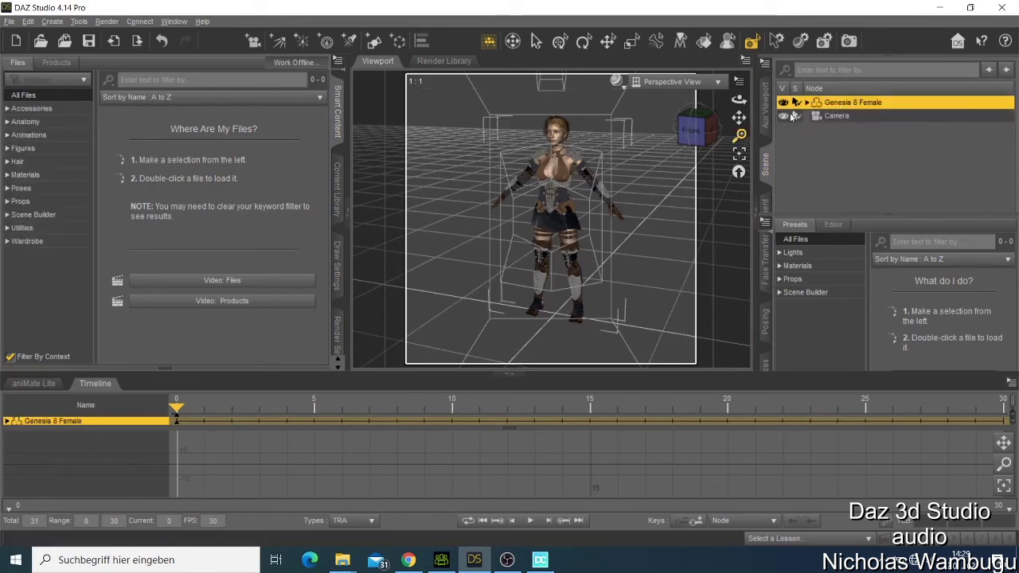
{"action": "left_click", "coordinate": [826, 118]}
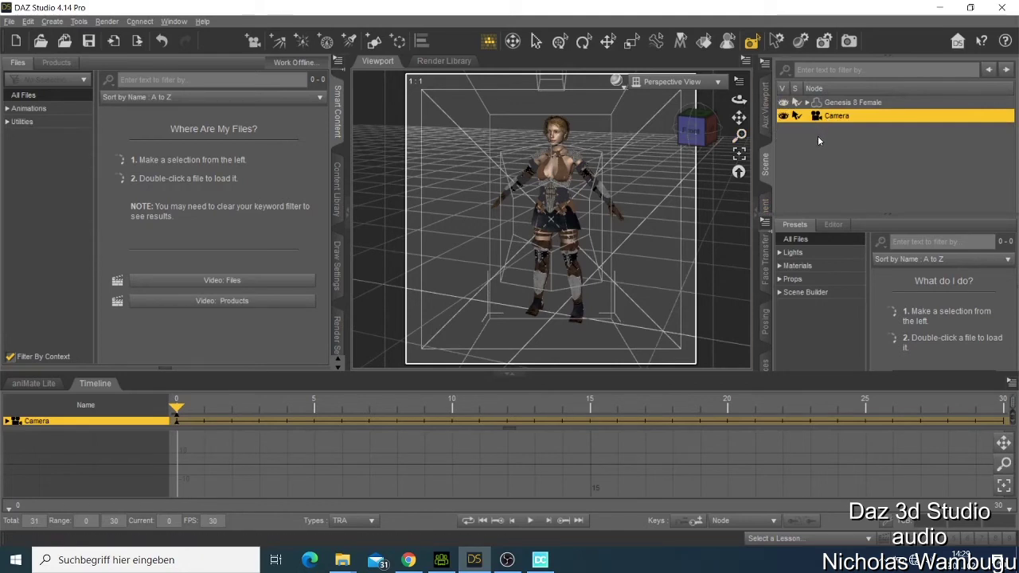
{"action": "left_click", "coordinate": [767, 204]}
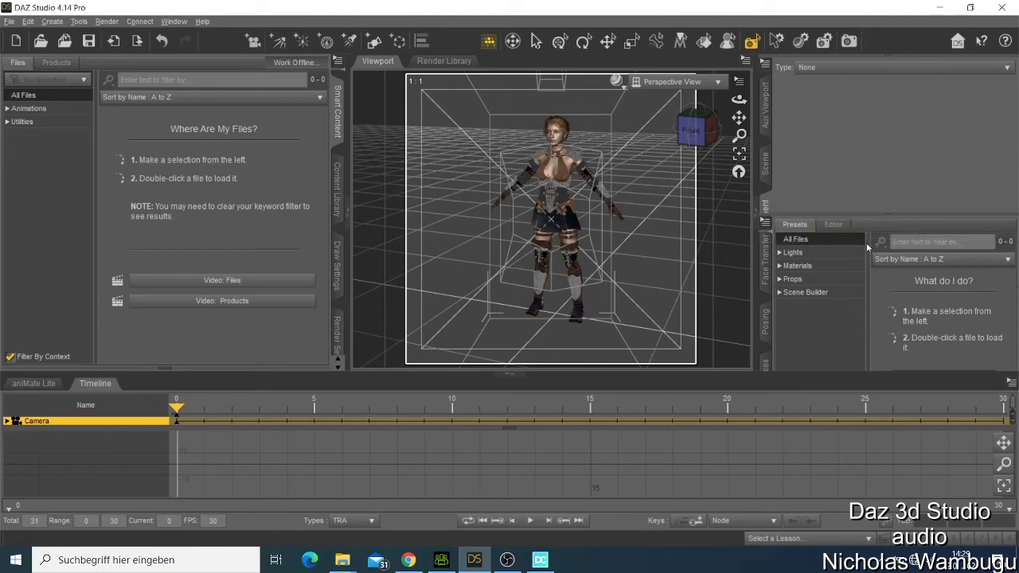
{"action": "left_click", "coordinate": [766, 216]}
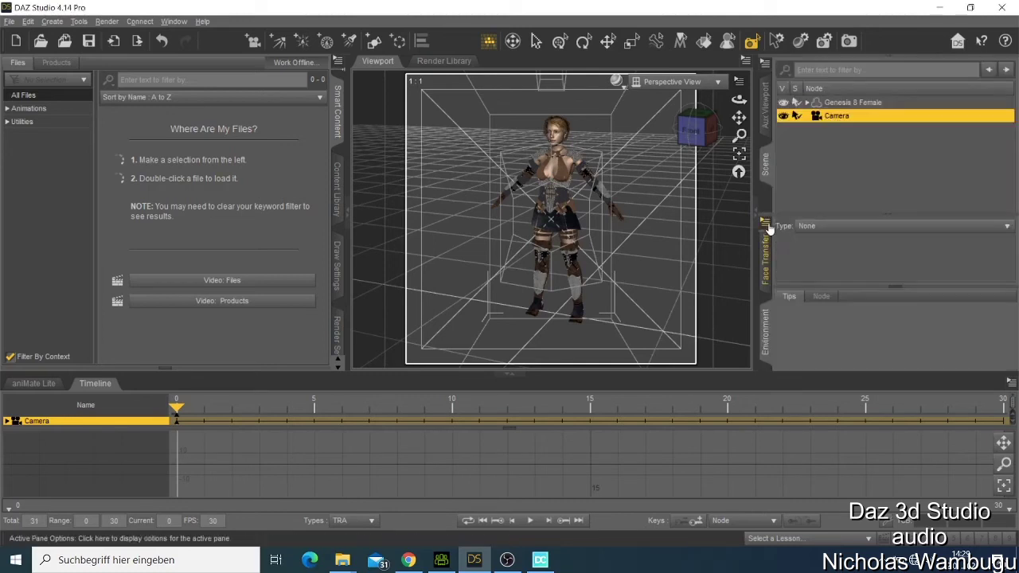
{"action": "left_click", "coordinate": [769, 277]}
{"action": "left_click", "coordinate": [766, 326]}
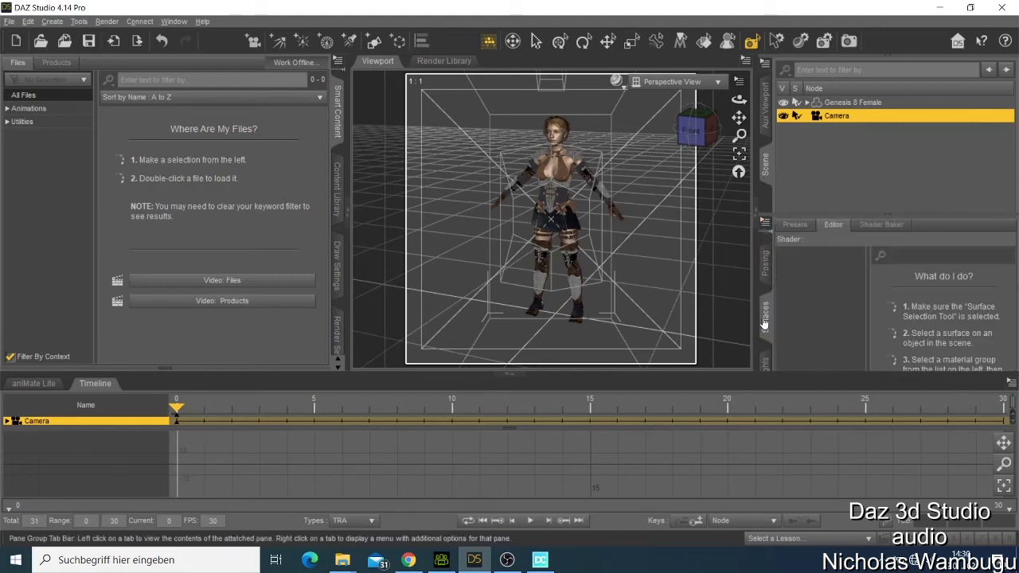
Step: Set the camera's X rotation to -13.50, and rotate the Genesis 8 Female to X -3.31, Y -11.68 and Z -0.89
{"action": "left_click", "coordinate": [765, 265]}
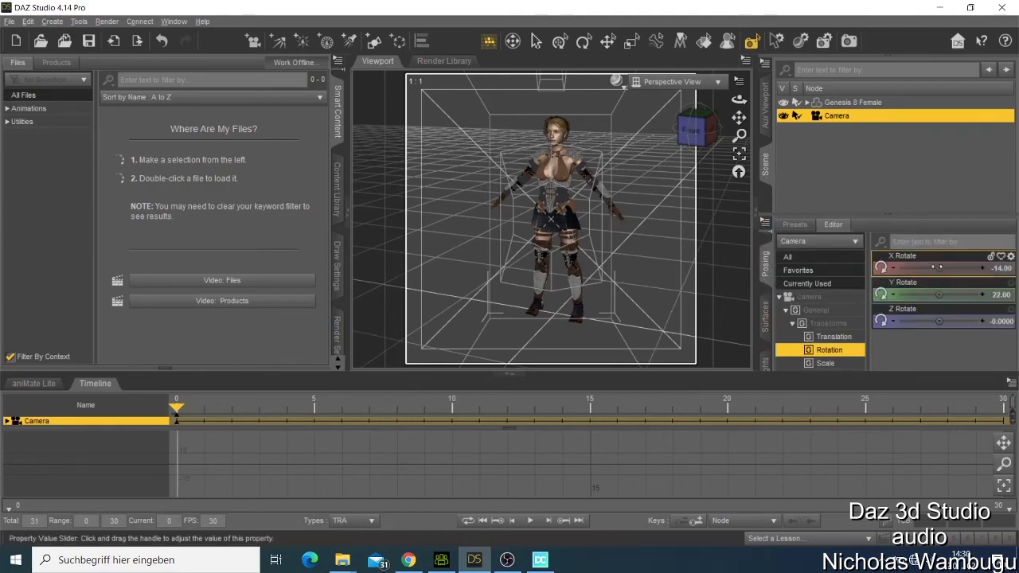
{"action": "left_click_drag", "start_coordinate": [939, 268], "coordinate": [853, 123]}
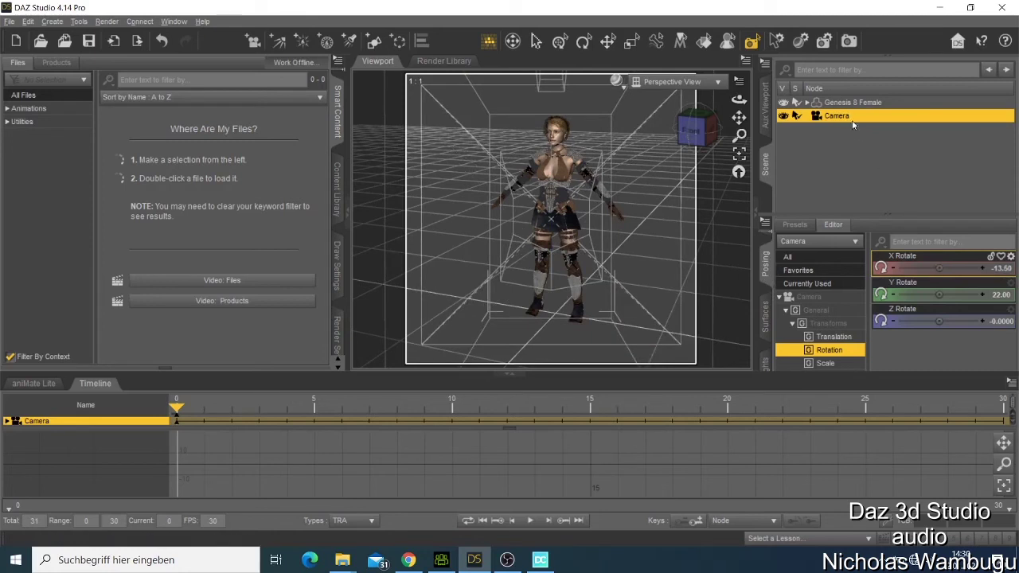
{"action": "left_click", "coordinate": [860, 104]}
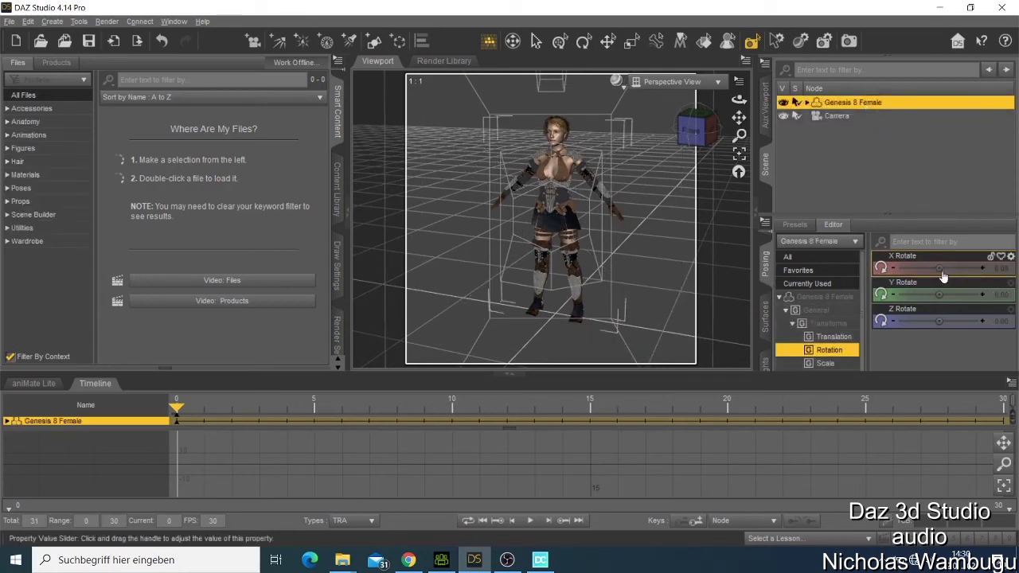
{"action": "left_click_drag", "start_coordinate": [939, 269], "coordinate": [935, 295]}
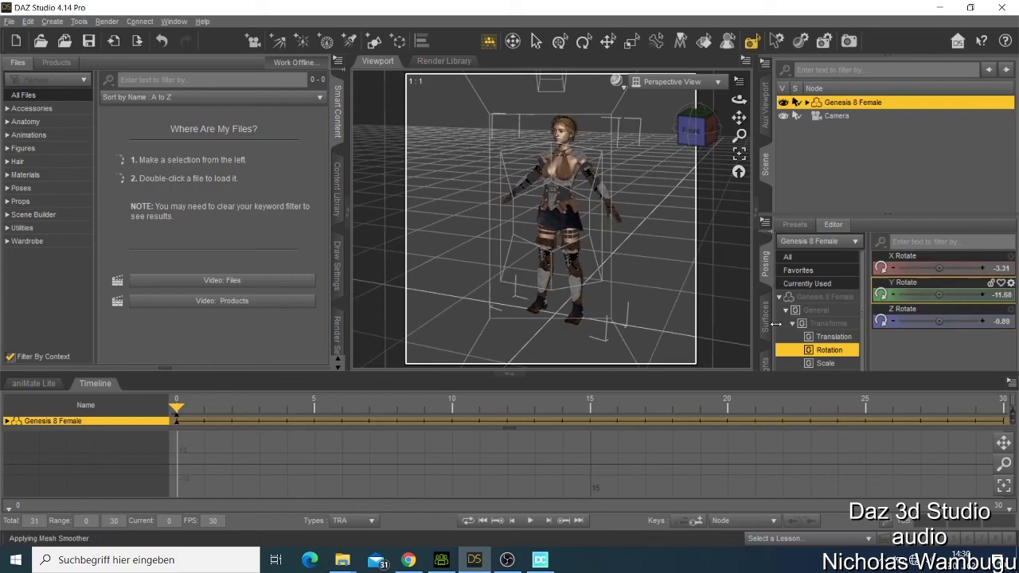
Step: Examine the figure's surfaces, the camera properties, the light presets, the Content Library, the Draw Settings and the Render Settings presets
{"action": "left_click", "coordinate": [766, 319]}
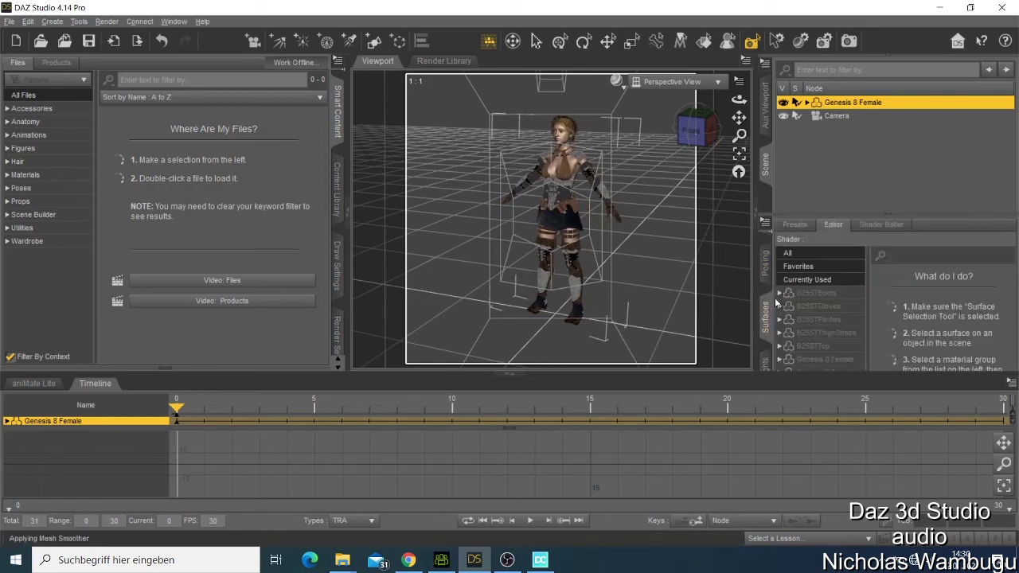
{"action": "left_click", "coordinate": [766, 362]}
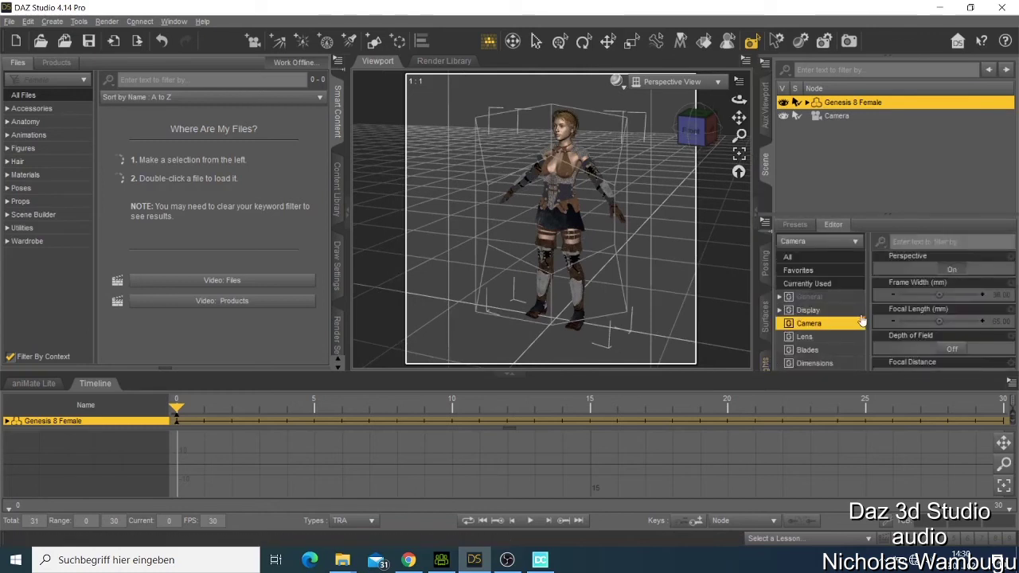
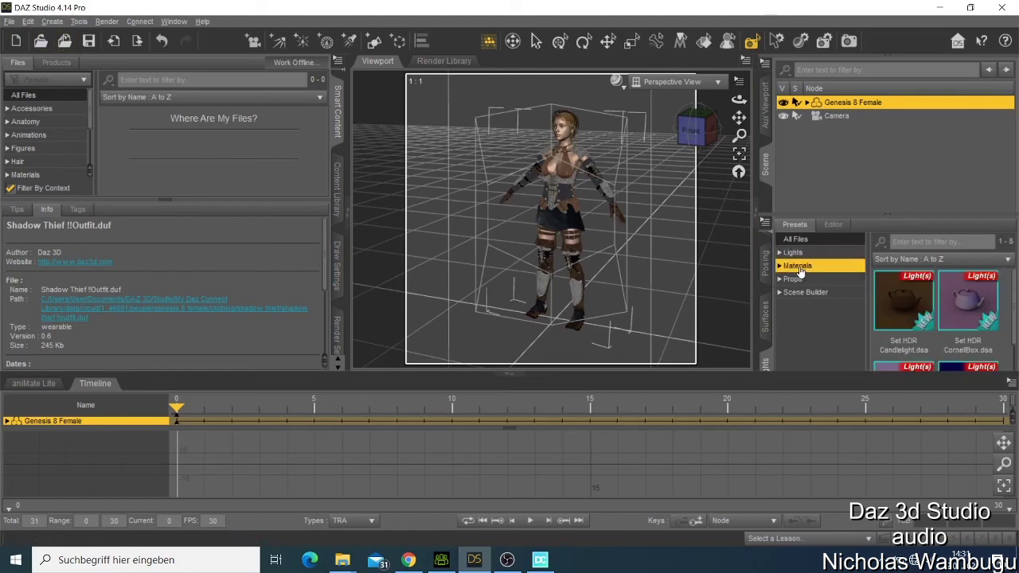
{"action": "left_click", "coordinate": [793, 279]}
{"action": "left_click", "coordinate": [804, 291]}
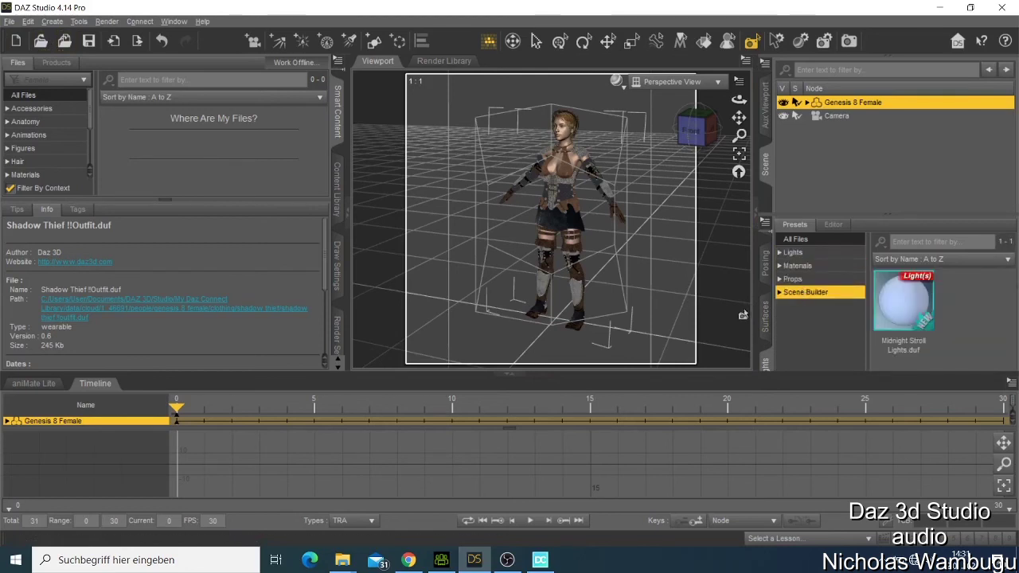
{"action": "left_click", "coordinate": [765, 275]}
{"action": "left_click", "coordinate": [765, 291]}
{"action": "left_click", "coordinate": [763, 119]}
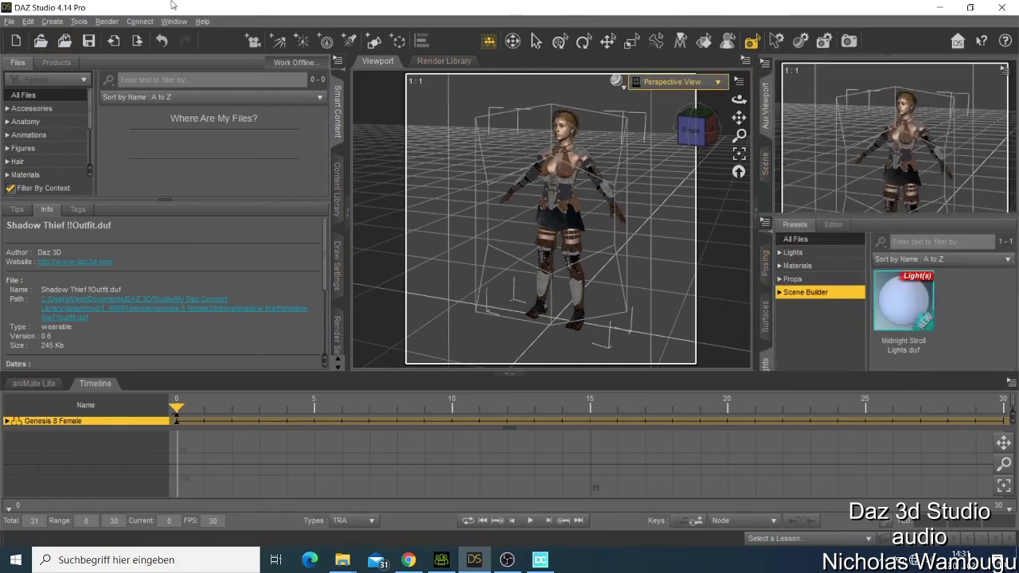
{"action": "left_click", "coordinate": [336, 195]}
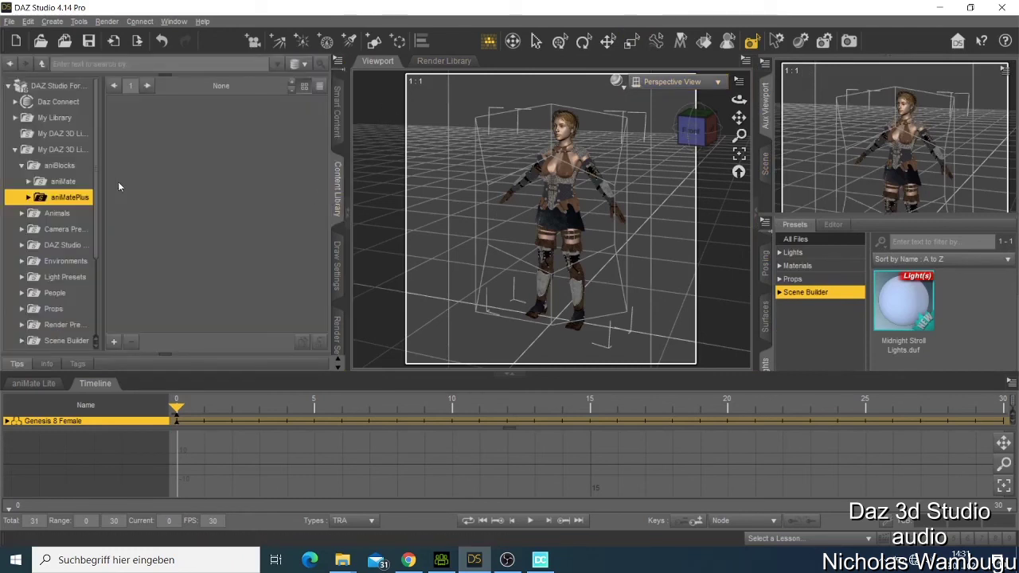
{"action": "left_click", "coordinate": [335, 267]}
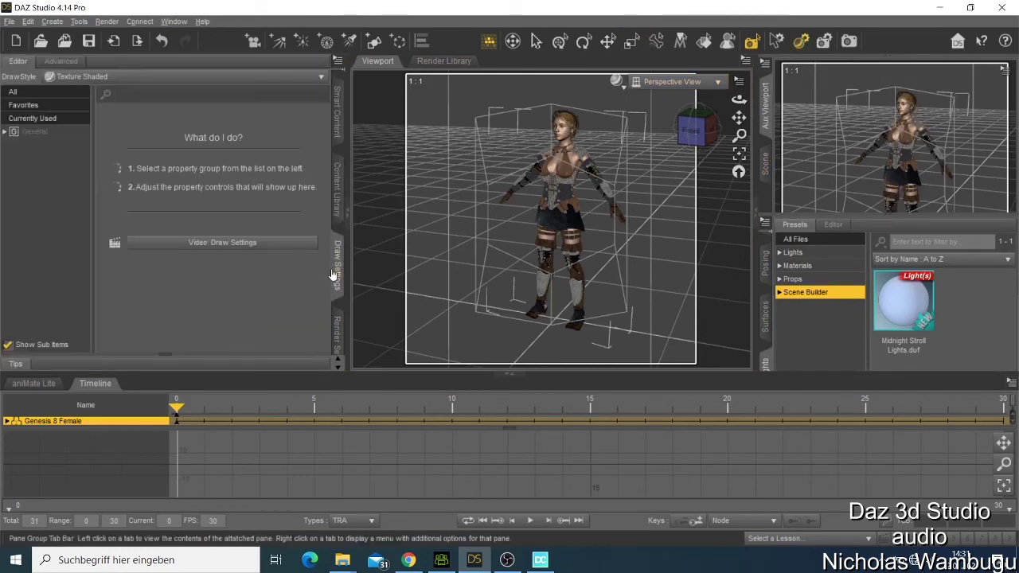
{"action": "left_click", "coordinate": [338, 319]}
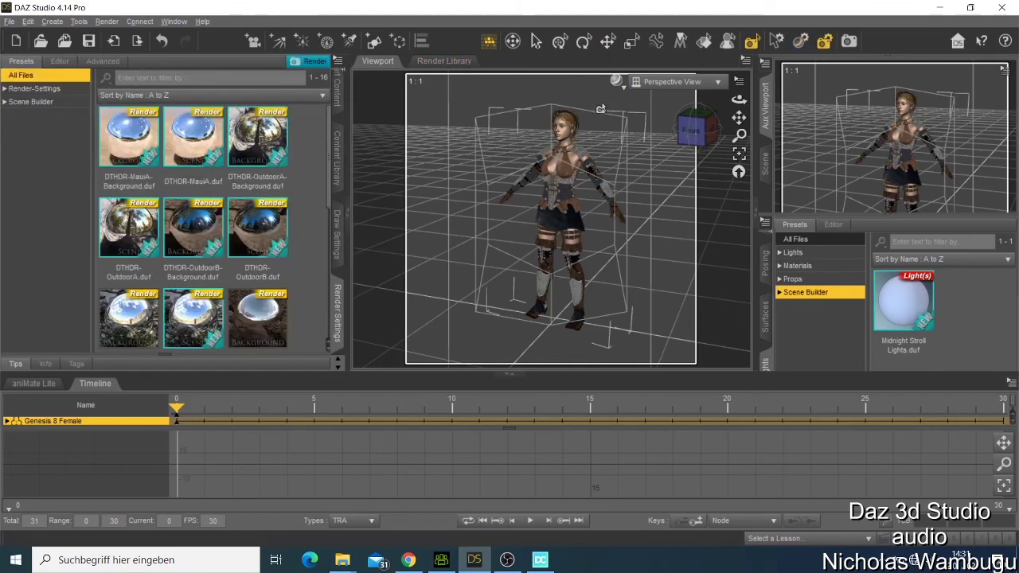
Step: Try the Cartoon Shaded draw style on the perspective viewport, and switch back to Texture Shaded
{"action": "left_click", "coordinate": [619, 85]}
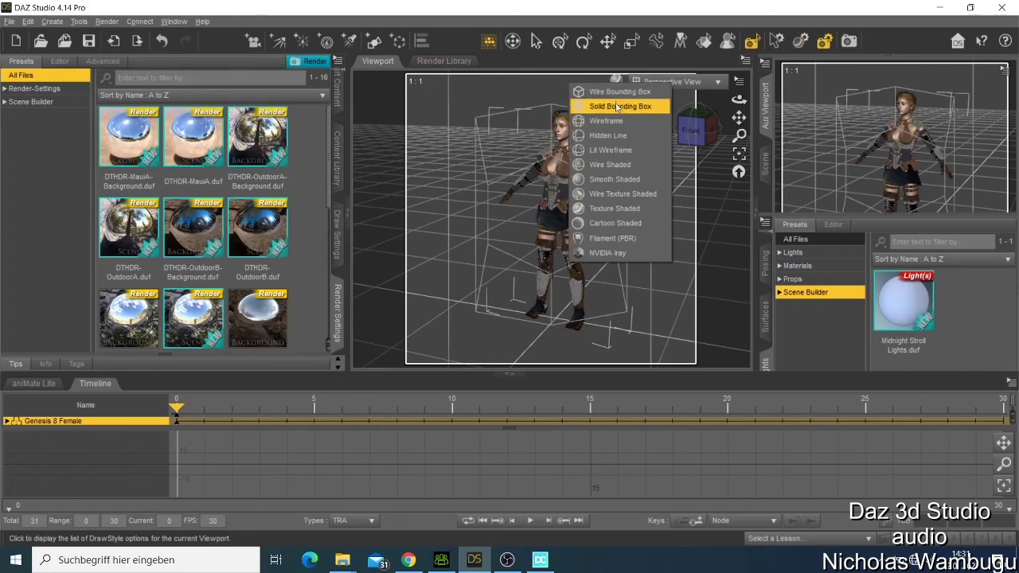
{"action": "left_click", "coordinate": [615, 223]}
{"action": "scroll", "coordinate": [596, 185], "scroll_direction": "up", "scroll_amount": 5}
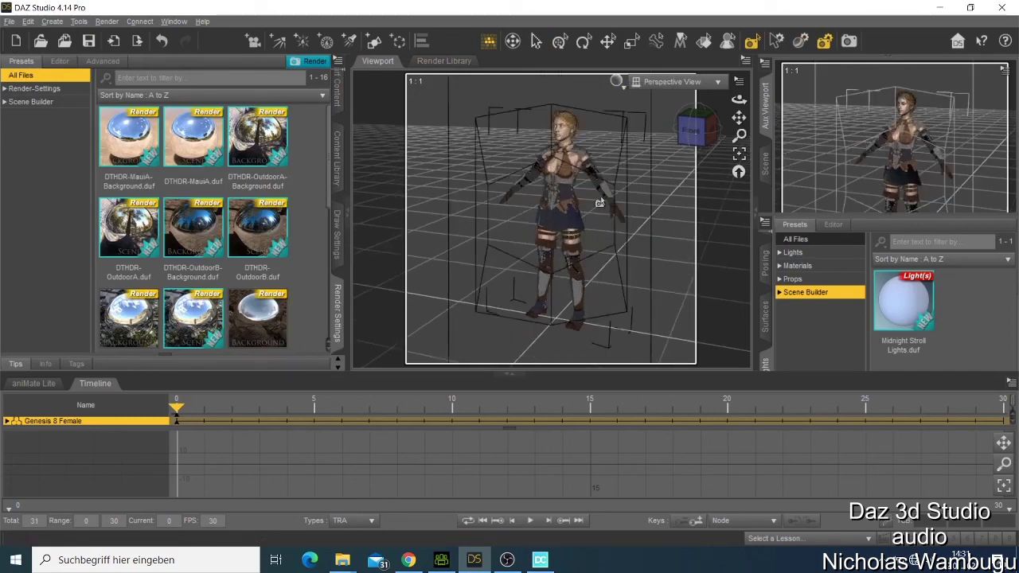
{"action": "left_click", "coordinate": [616, 81]}
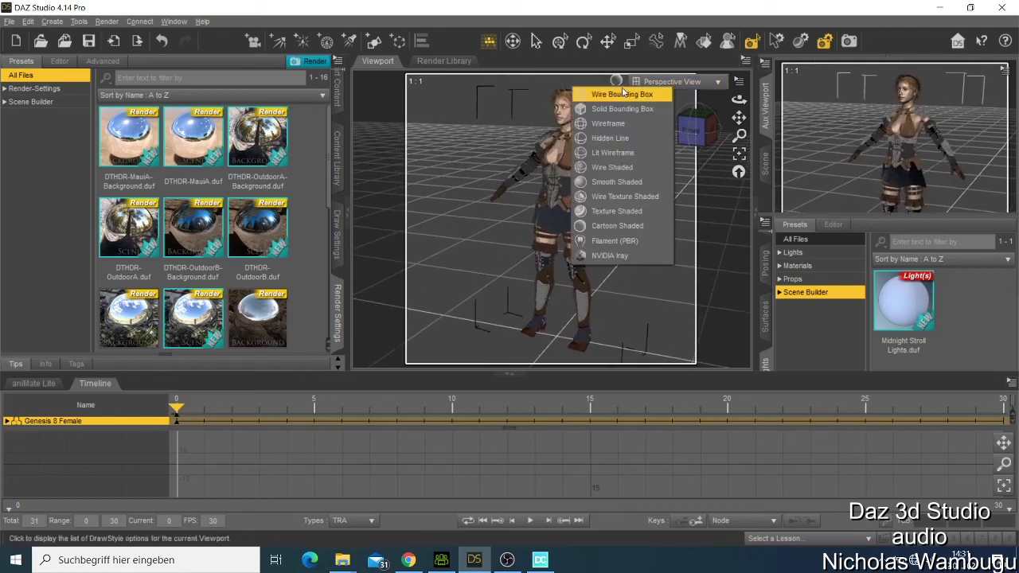
{"action": "left_click", "coordinate": [610, 211]}
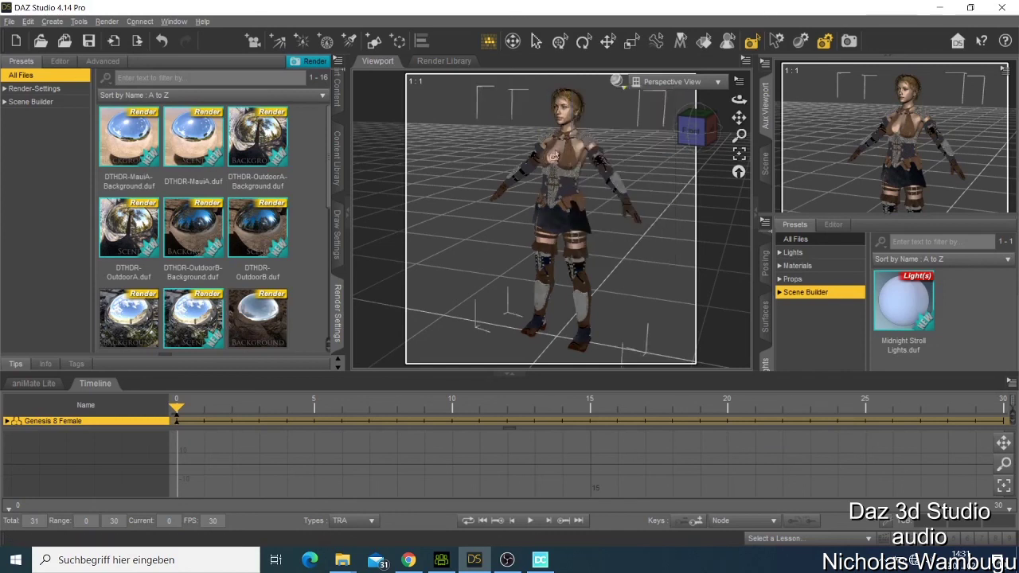
{"action": "left_click", "coordinate": [616, 79]}
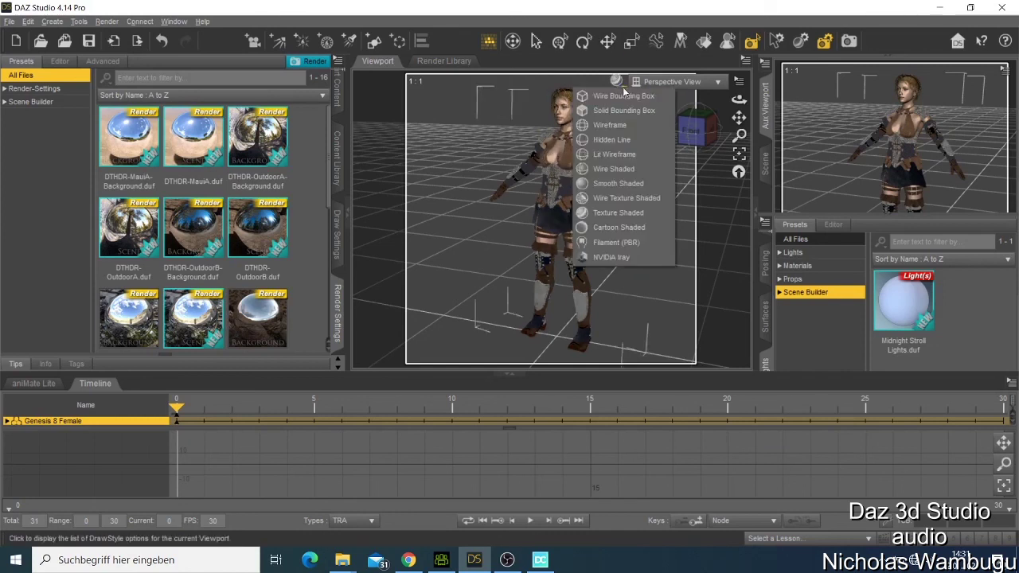
{"action": "left_click", "coordinate": [625, 213]}
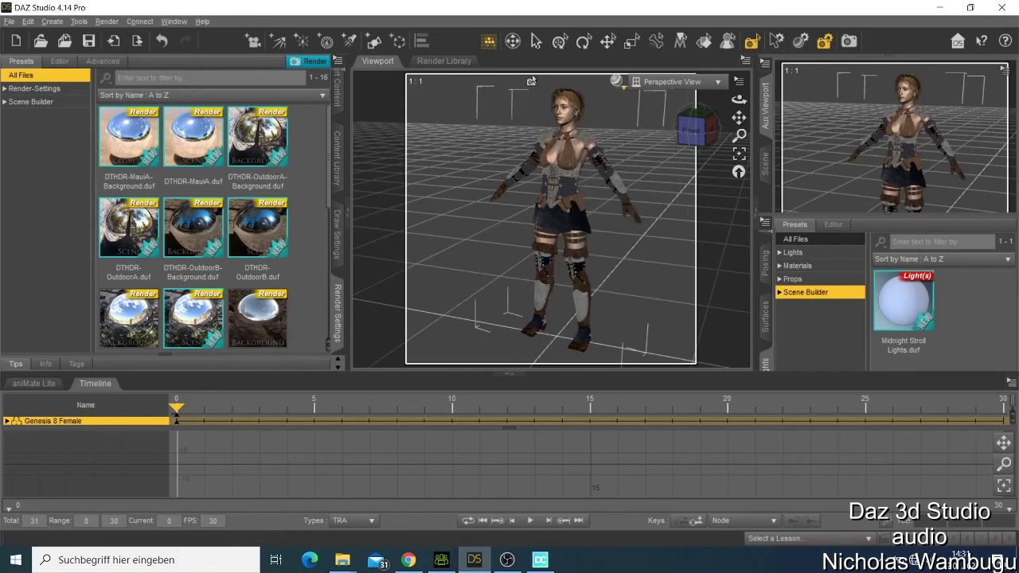